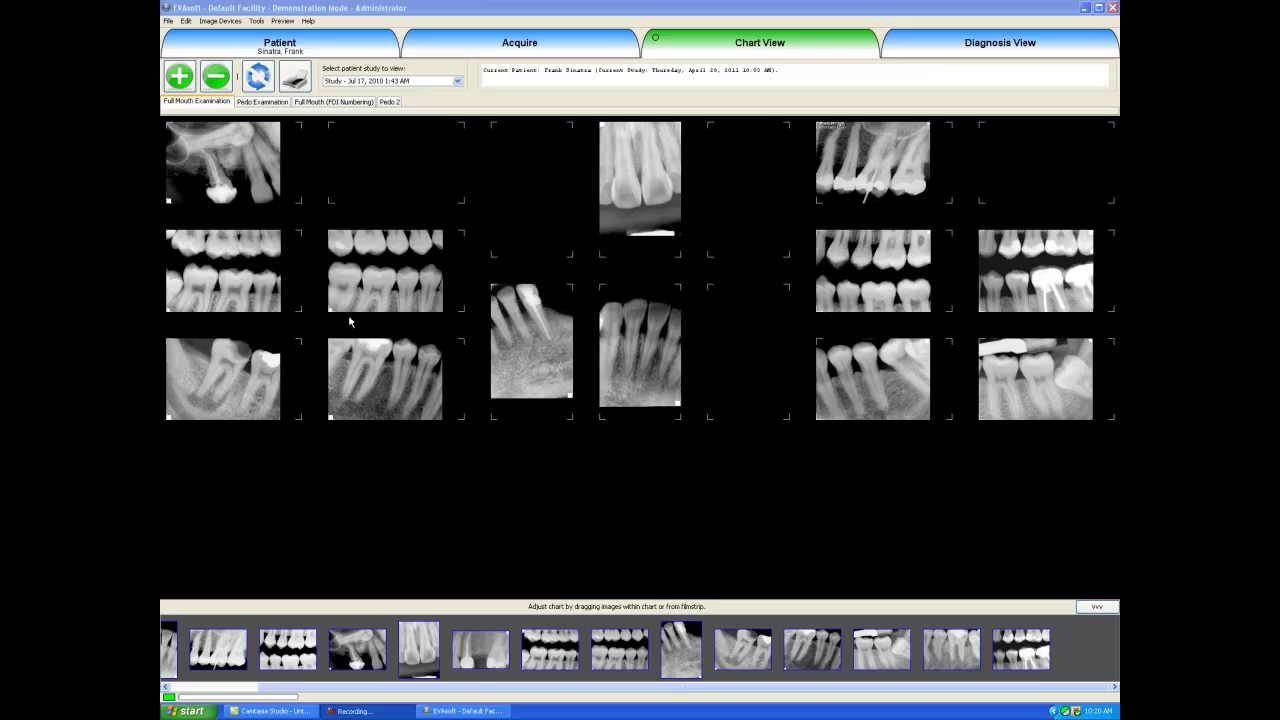
# Check seven X-rays, including the 24-25 and bitewing images, and open them in Diagnosis View
pyautogui.click(253, 184)
pyautogui.click(253, 184)
pyautogui.click(274, 268)
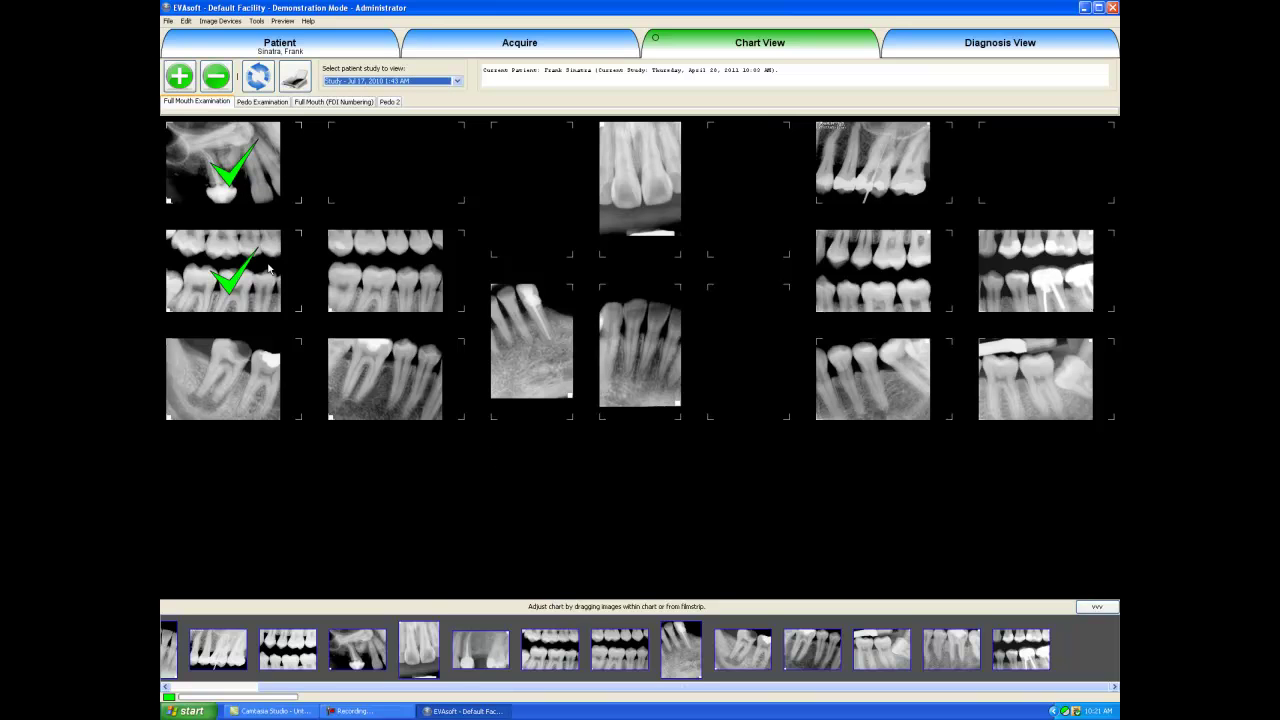
pyautogui.click(268, 362)
pyautogui.click(436, 392)
pyautogui.click(876, 380)
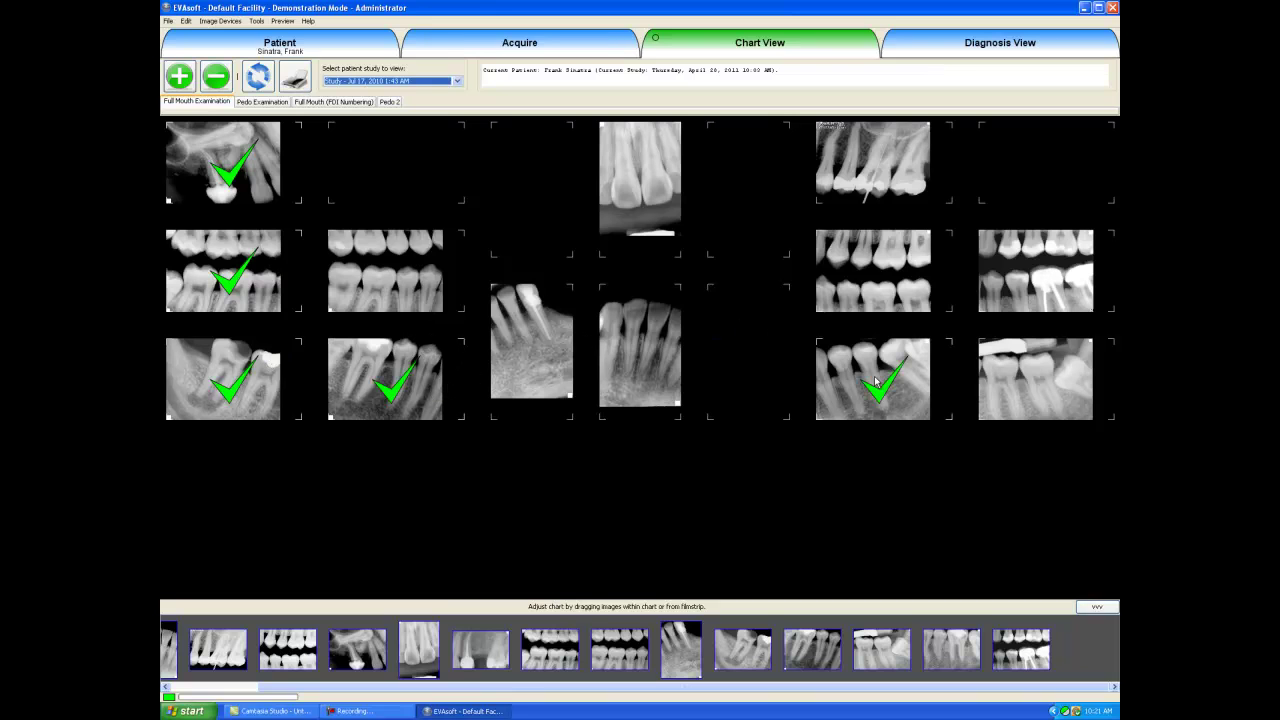
pyautogui.click(646, 396)
pyautogui.doubleClick(856, 271)
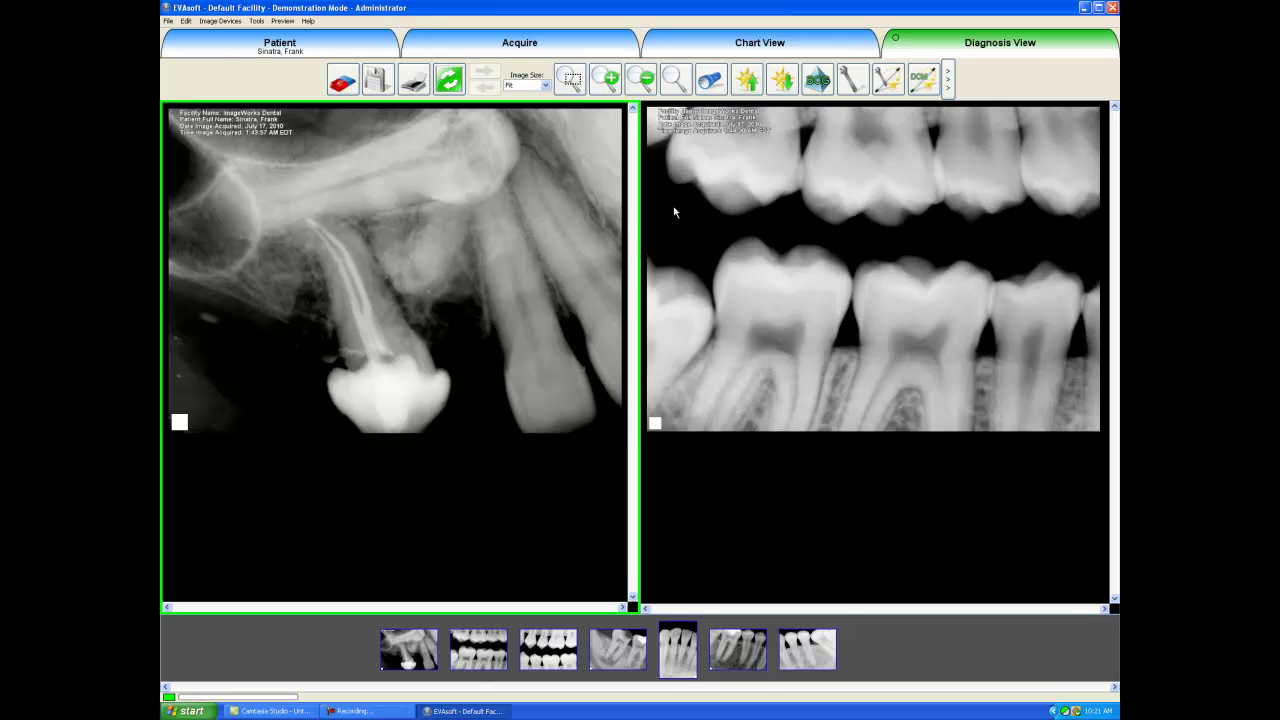
pyautogui.click(777, 232)
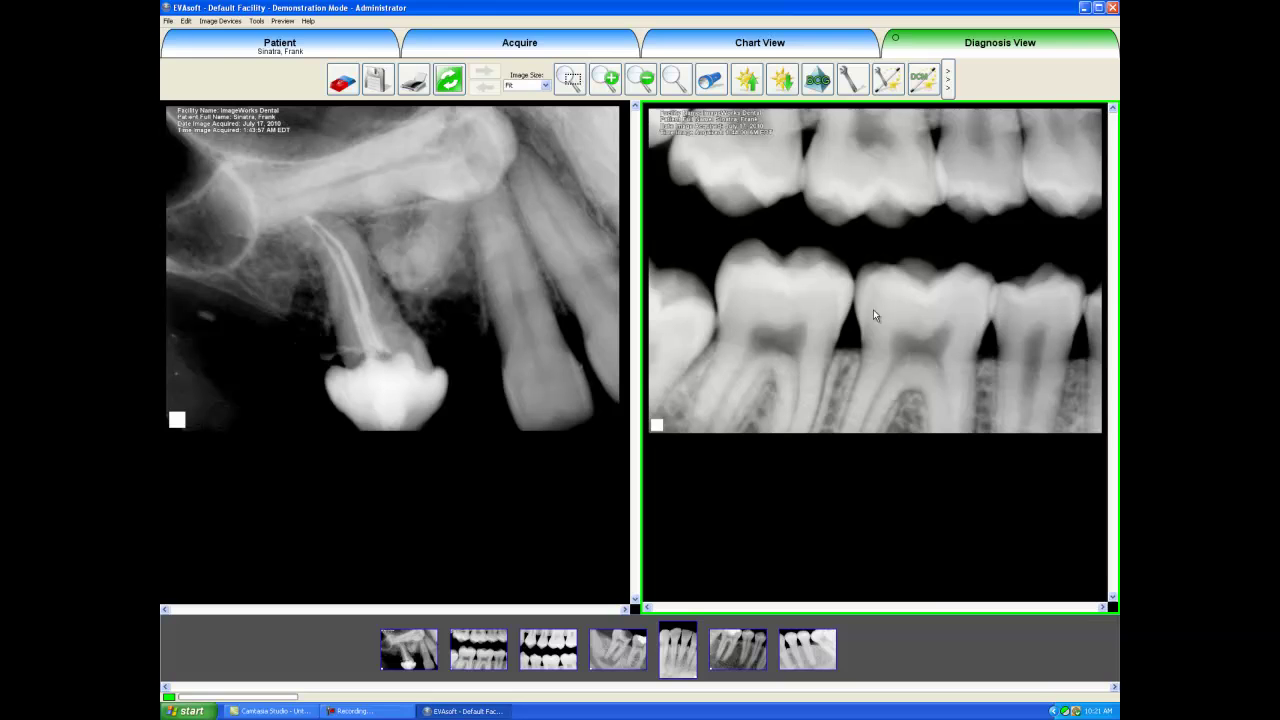
pyautogui.click(248, 262)
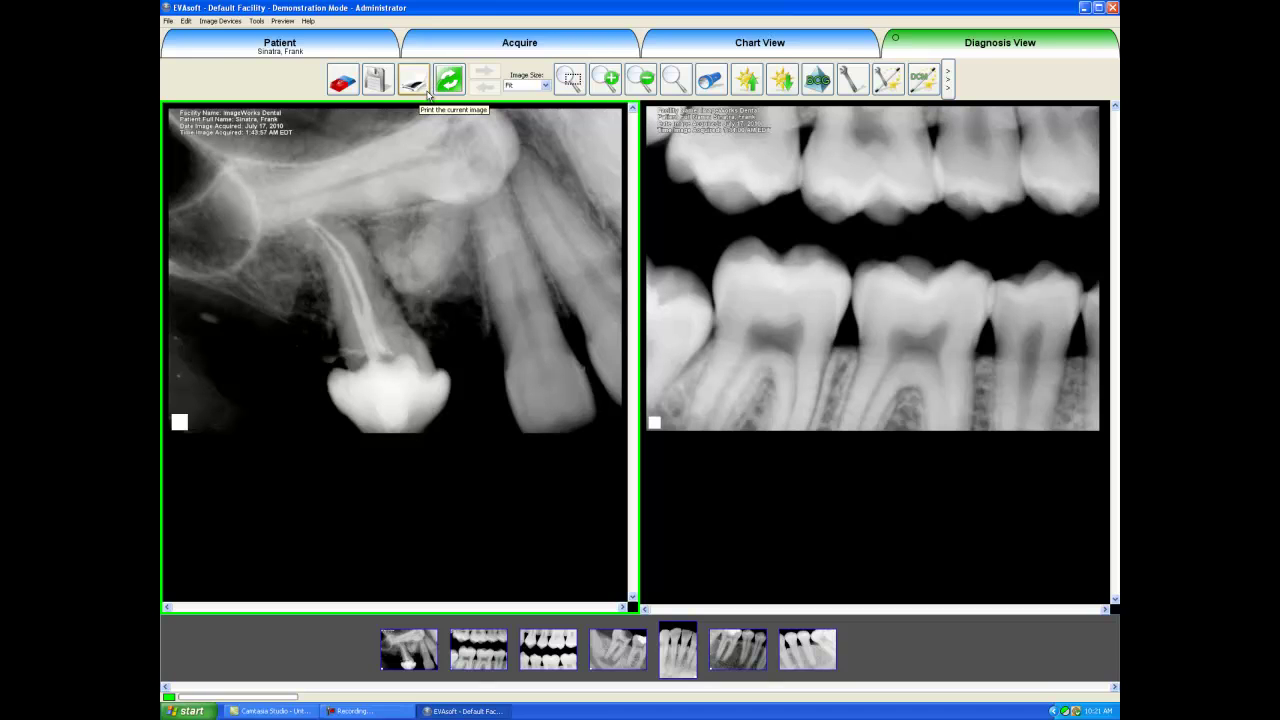
# Box-zoom into a region of the root-canal X-ray, pan it, then fit it back to its pane
pyautogui.click(569, 93)
pyautogui.moveTo(340, 177); pyautogui.dragTo(486, 308)
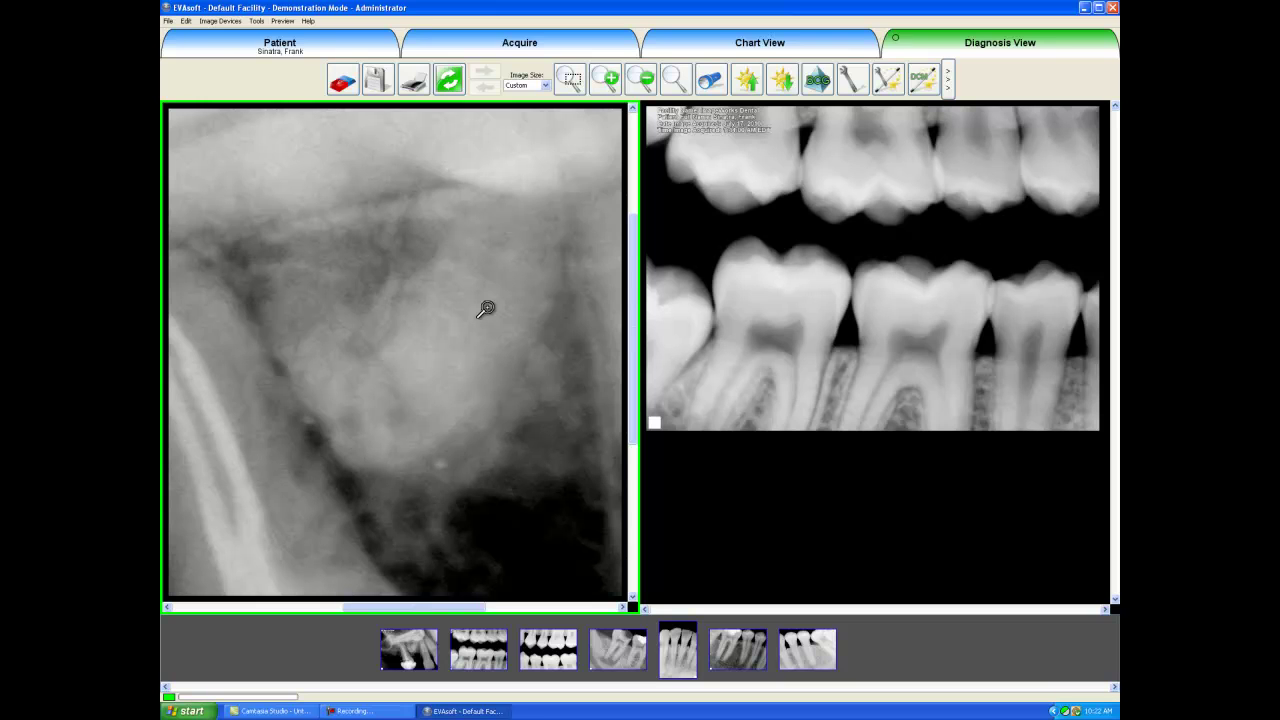
pyautogui.moveTo(486, 308); pyautogui.dragTo(514, 337)
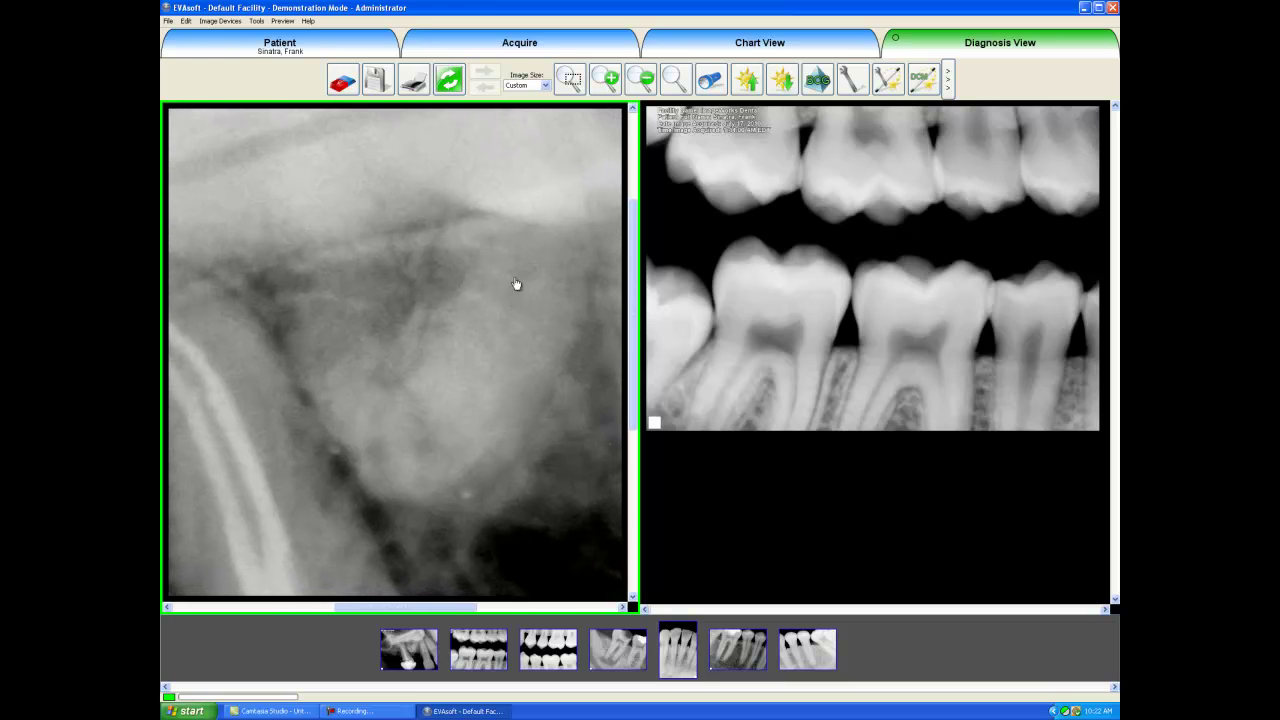
pyautogui.click(545, 87)
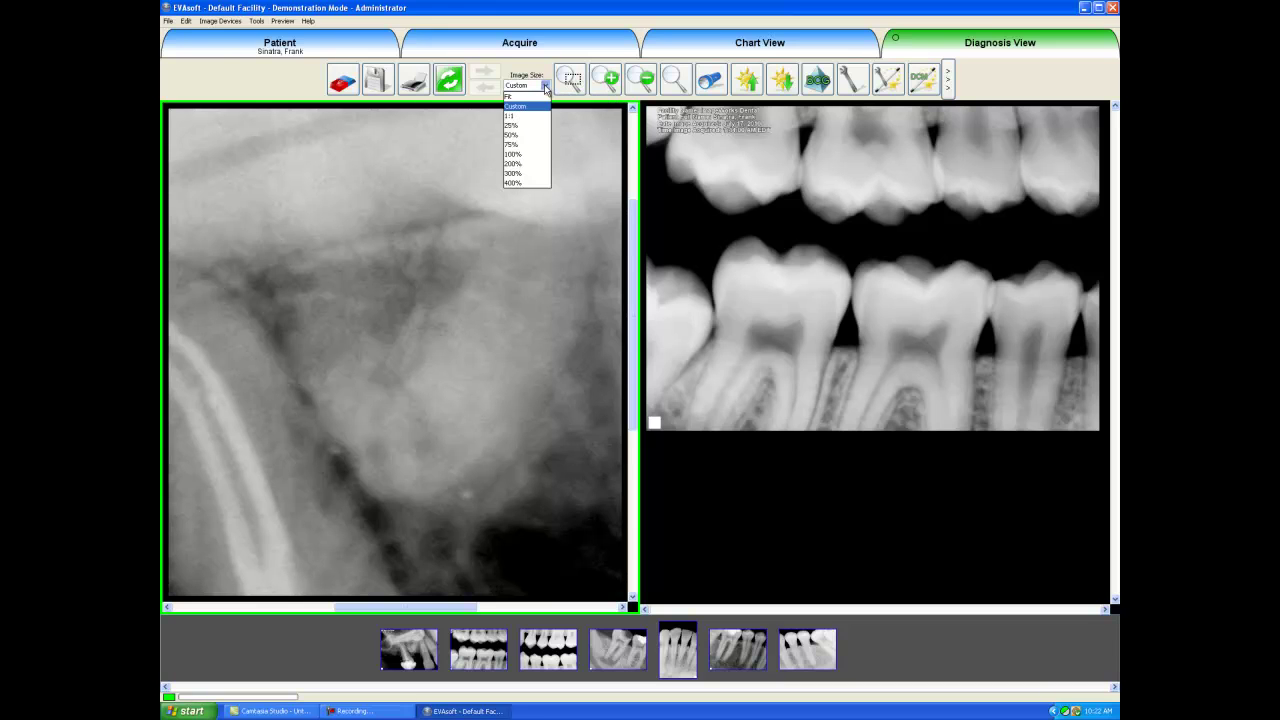
pyautogui.click(540, 96)
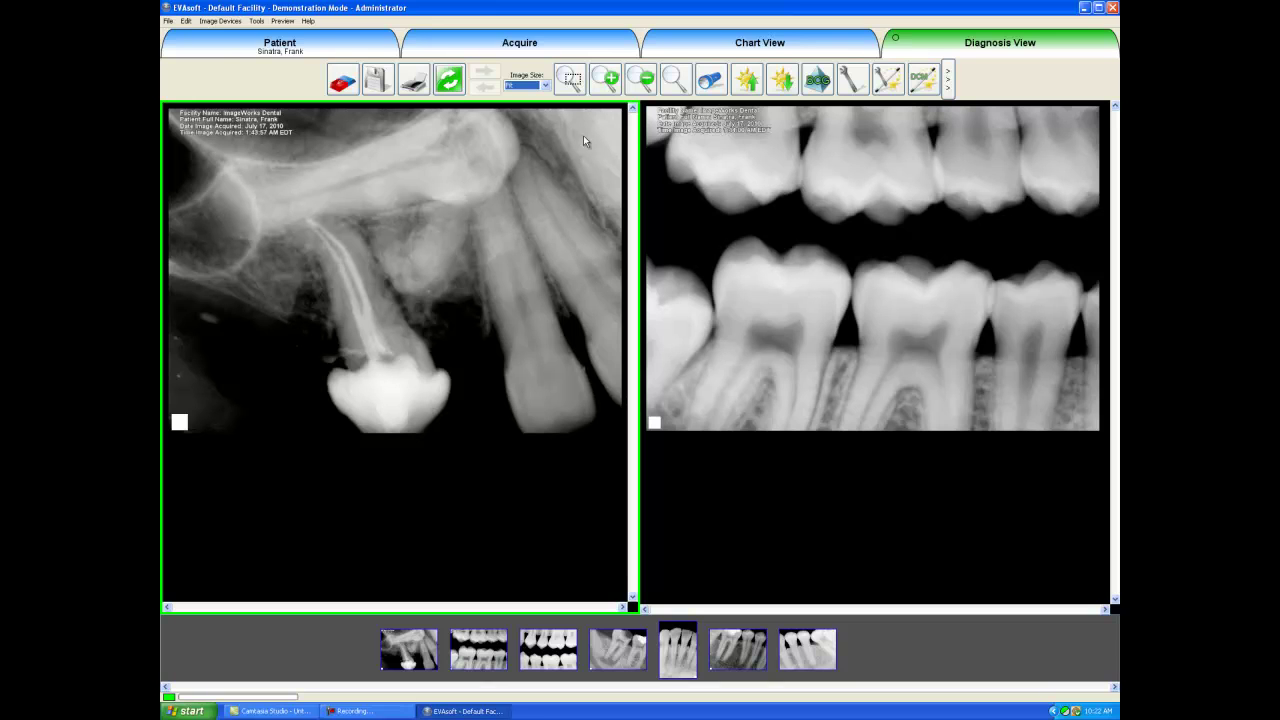
# Zoom the root-canal X-ray in twice, then out five times to a small size
pyautogui.click(605, 79)
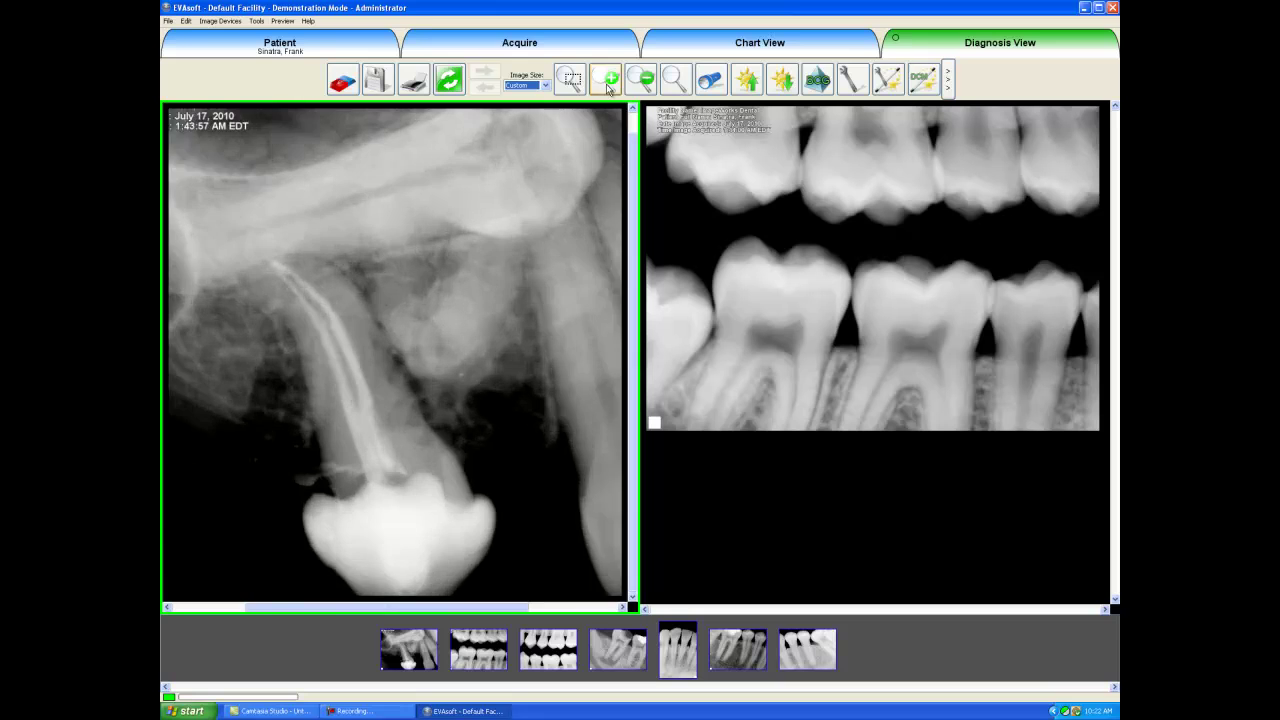
pyautogui.click(605, 79)
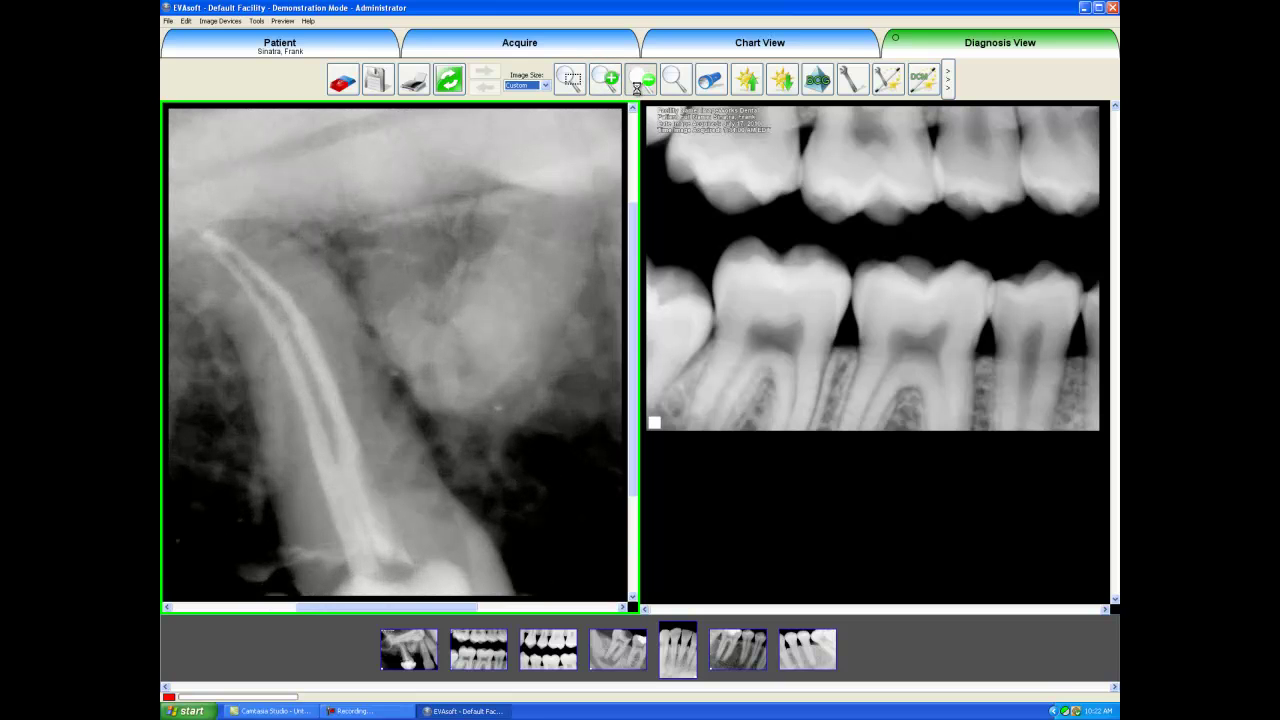
pyautogui.click(638, 82)
pyautogui.click(638, 82)
pyautogui.click(638, 82)
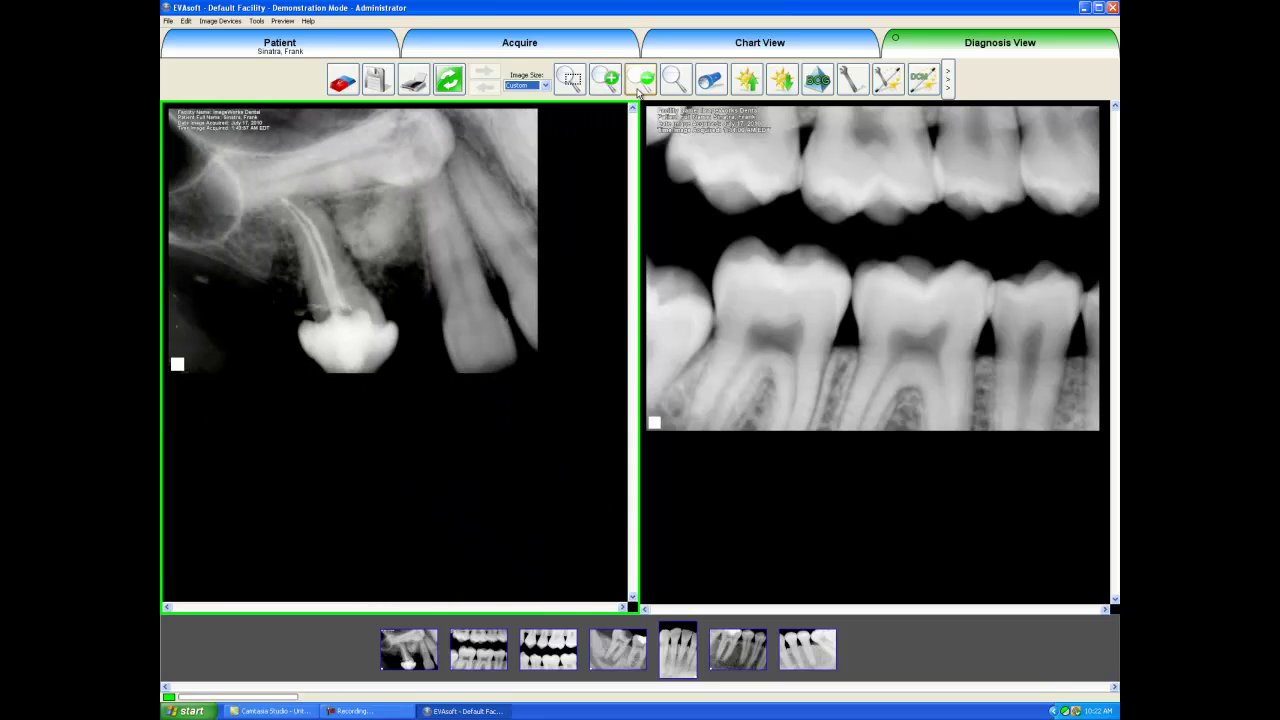
pyautogui.click(638, 85)
pyautogui.click(638, 85)
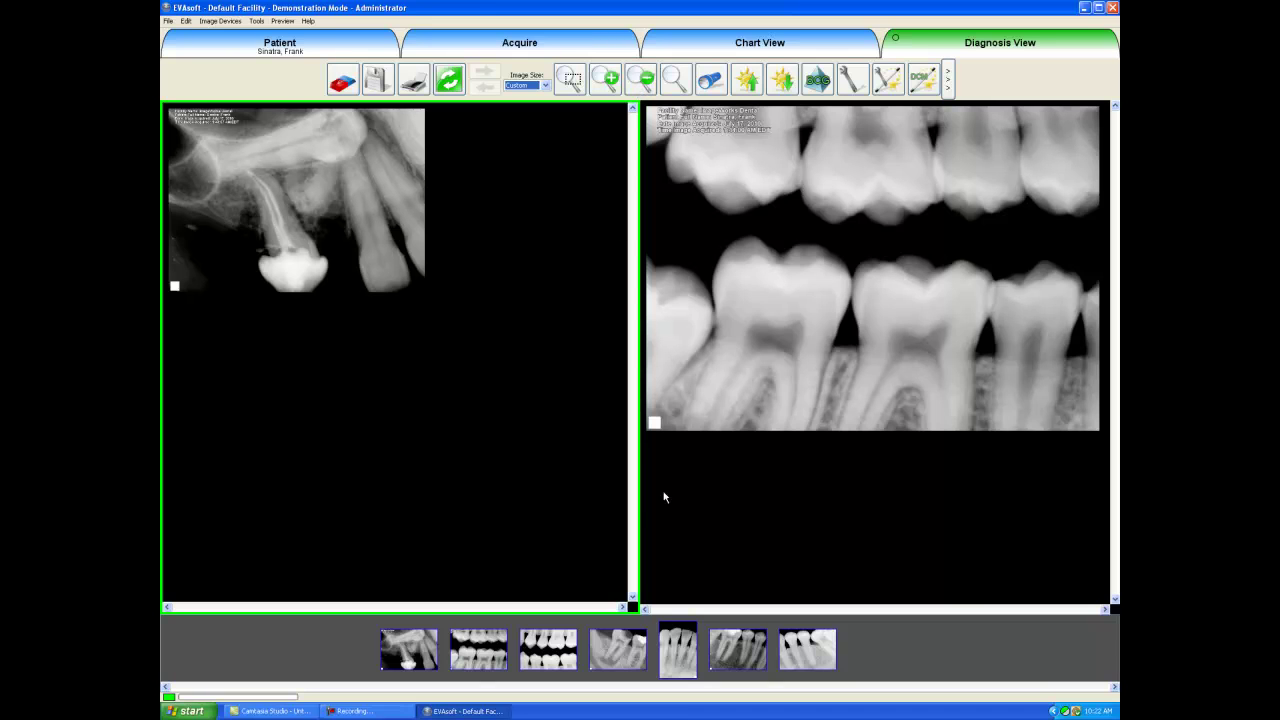
# Load the 20-21 X-ray into the left viewer and turn on the Magnification Spotlight
pyautogui.click(738, 662)
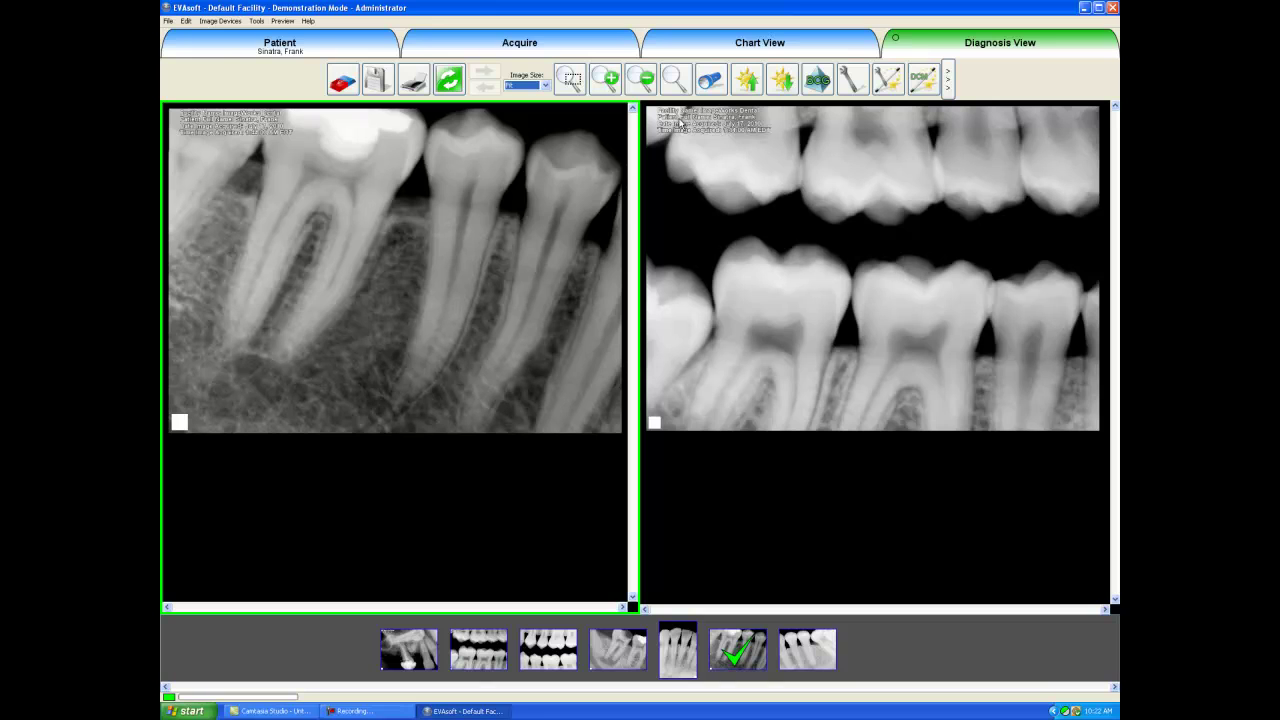
pyautogui.click(683, 90)
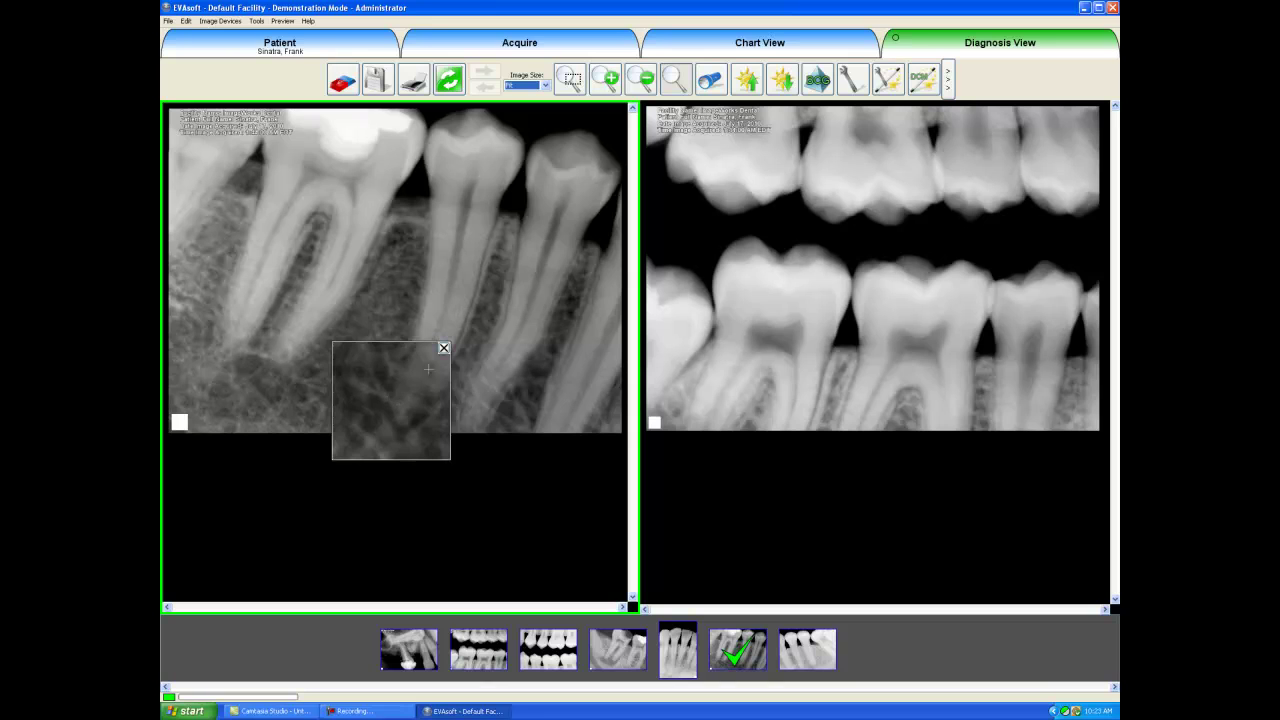
# Close the magnifier, raise the 20-21 X-ray's gamma once, then lower it five times
pyautogui.click(443, 348)
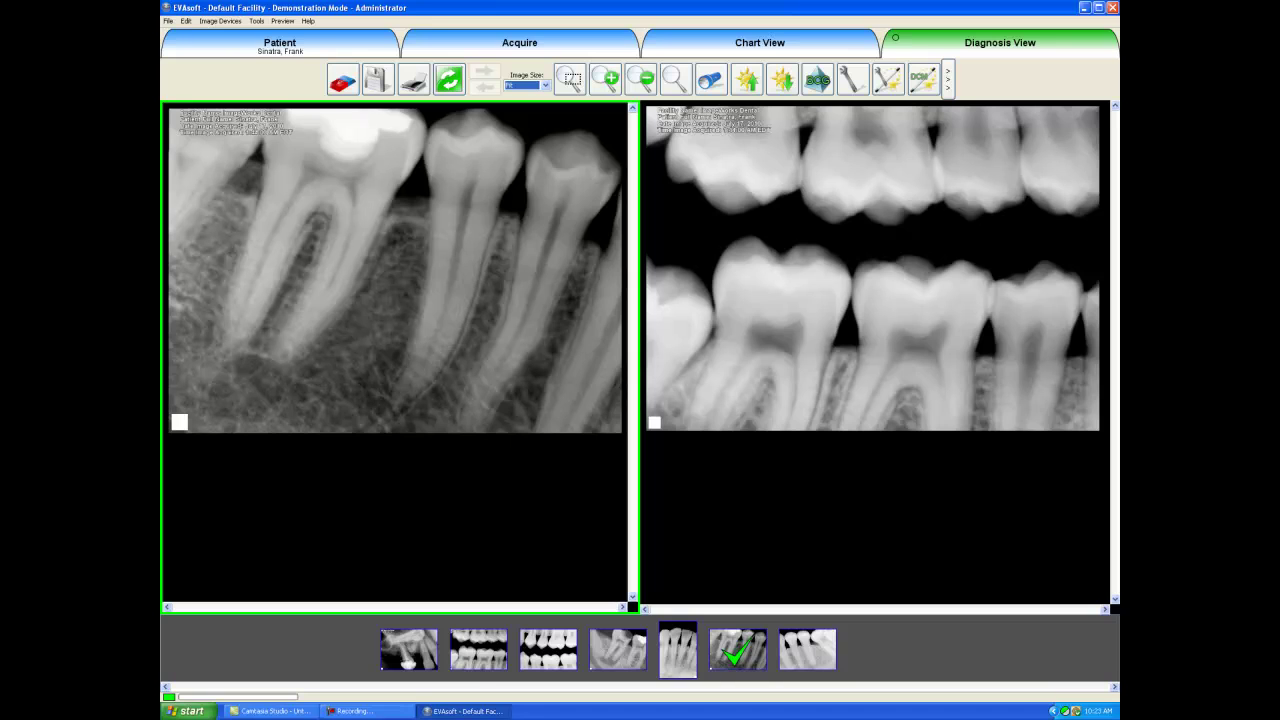
pyautogui.click(737, 88)
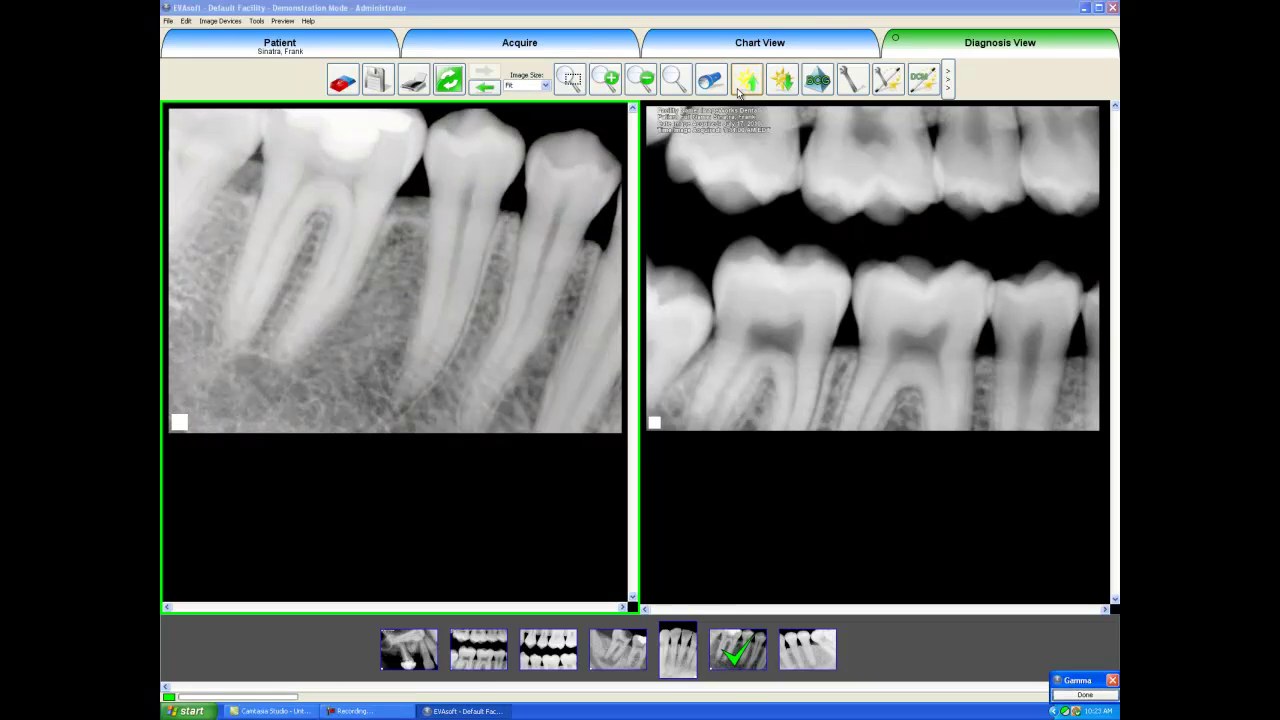
pyautogui.click(777, 93)
pyautogui.click(777, 93)
pyautogui.click(777, 93)
pyautogui.click(777, 93)
pyautogui.click(777, 93)
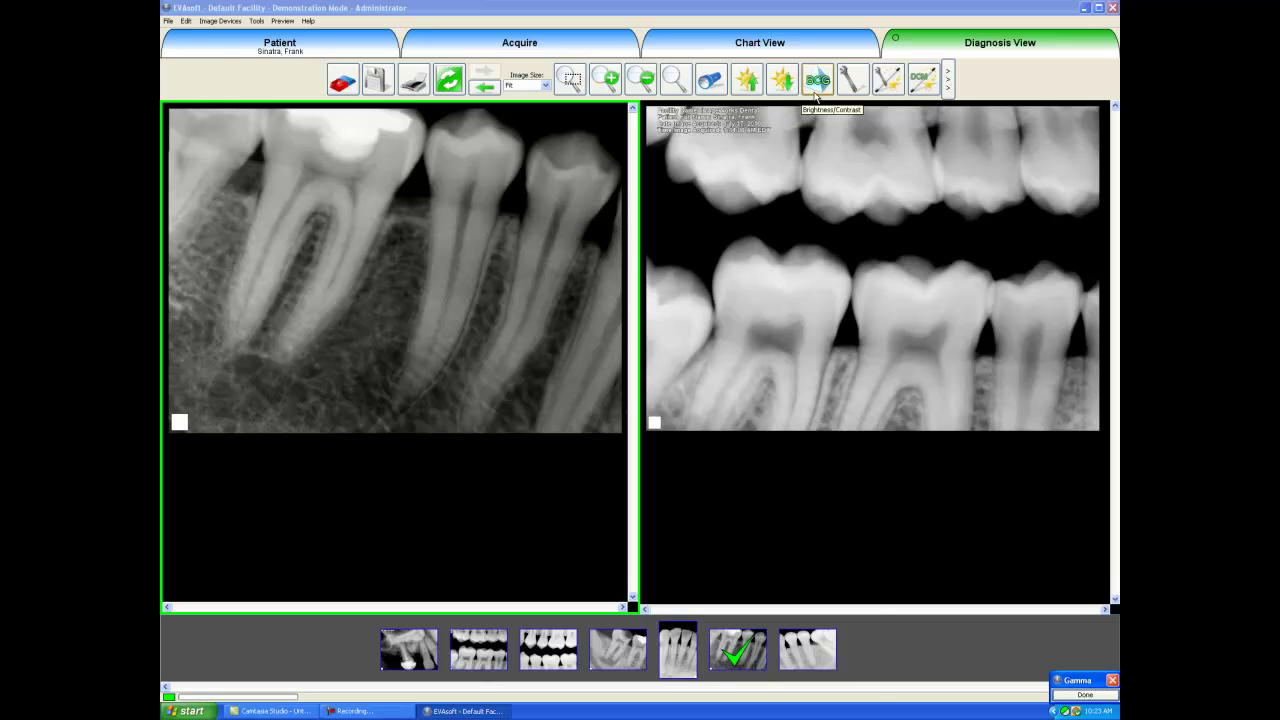
# Set the 20-21 X-ray to brightness 90.7 and contrast 6.6, then close the adjustment dialog
pyautogui.click(817, 80)
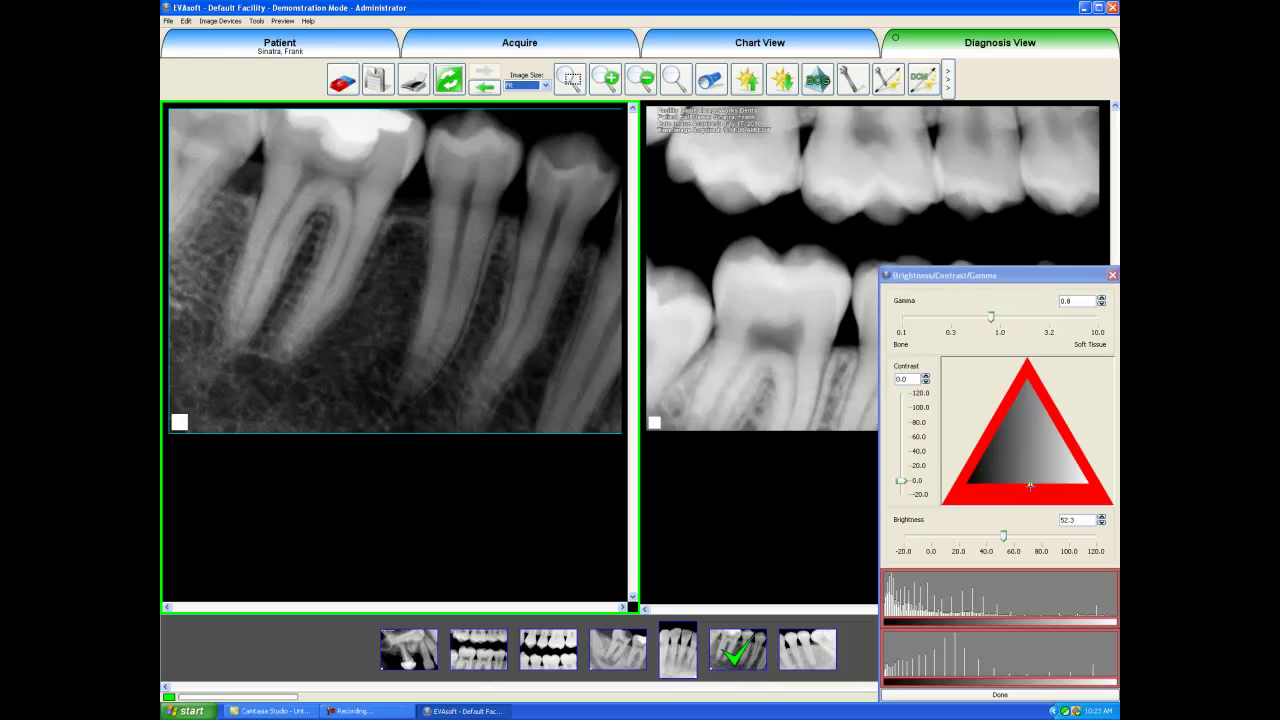
pyautogui.moveTo(1030, 486)
pyautogui.mouseDown()
pyautogui.moveTo(1040, 432)
pyautogui.moveTo(1010, 424)
pyautogui.moveTo(998, 456)
pyautogui.moveTo(1060, 460)
pyautogui.moveTo(1038, 408)
pyautogui.moveTo(999, 453)
pyautogui.moveTo(1079, 478)
pyautogui.mouseUp()
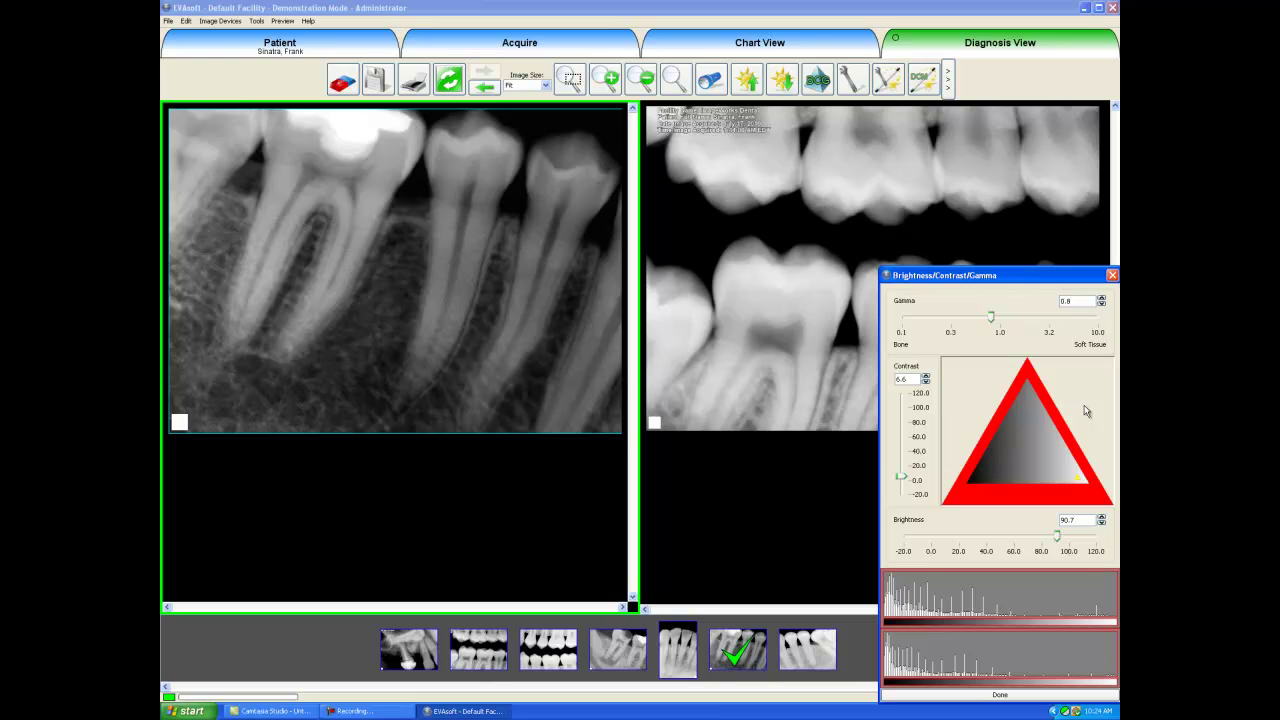
pyautogui.click(1113, 275)
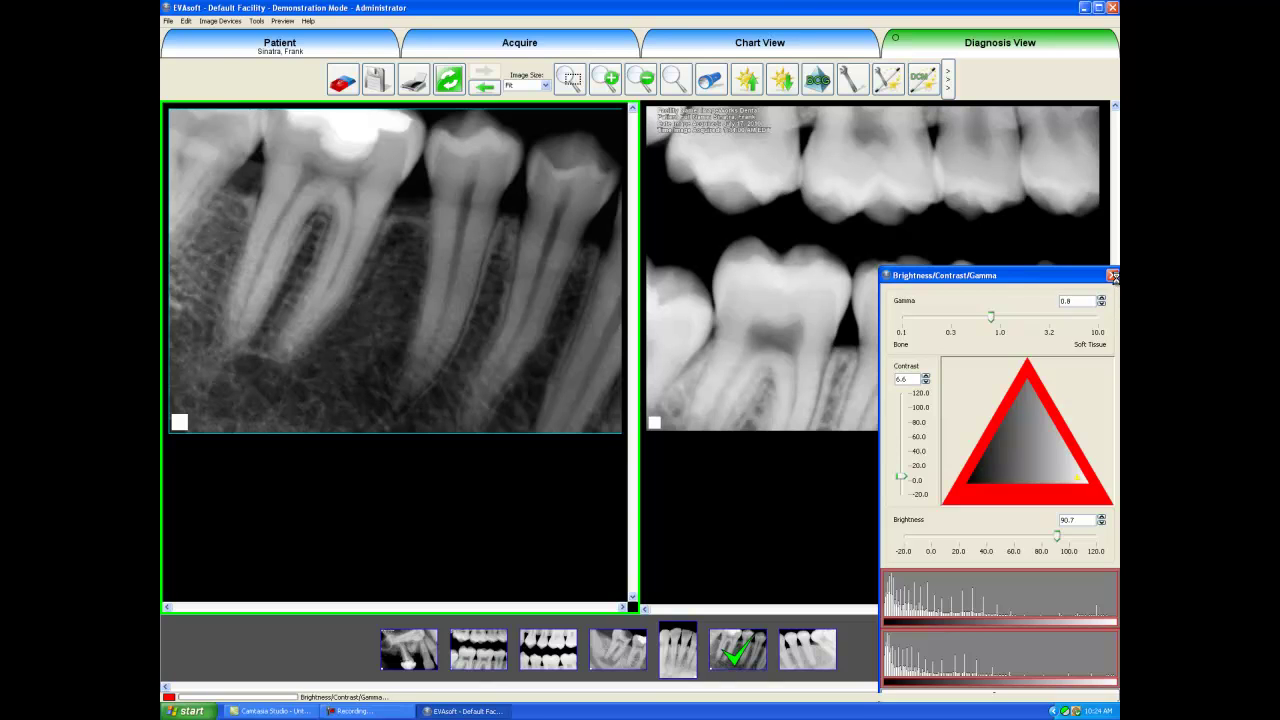
# Load the fourth radiograph into the left pane, discarding the previous image's unsaved changes
pyautogui.click(625, 646)
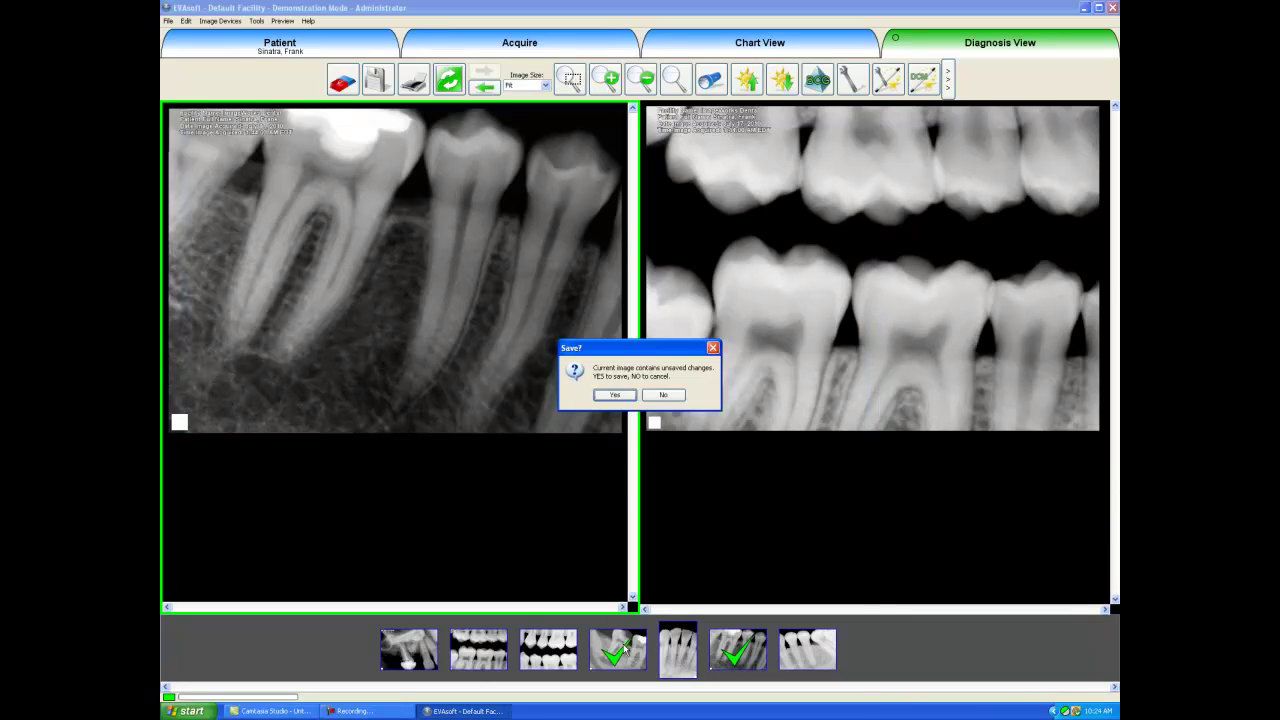
pyautogui.click(663, 395)
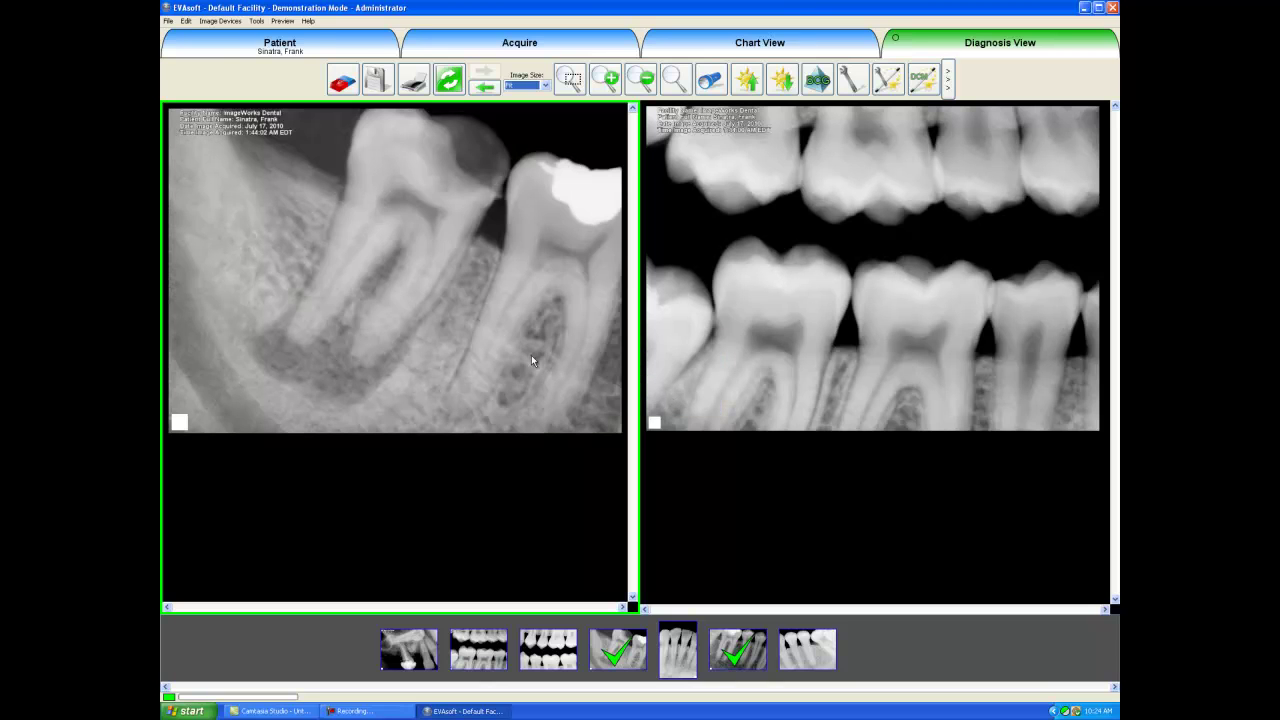
pyautogui.click(716, 88)
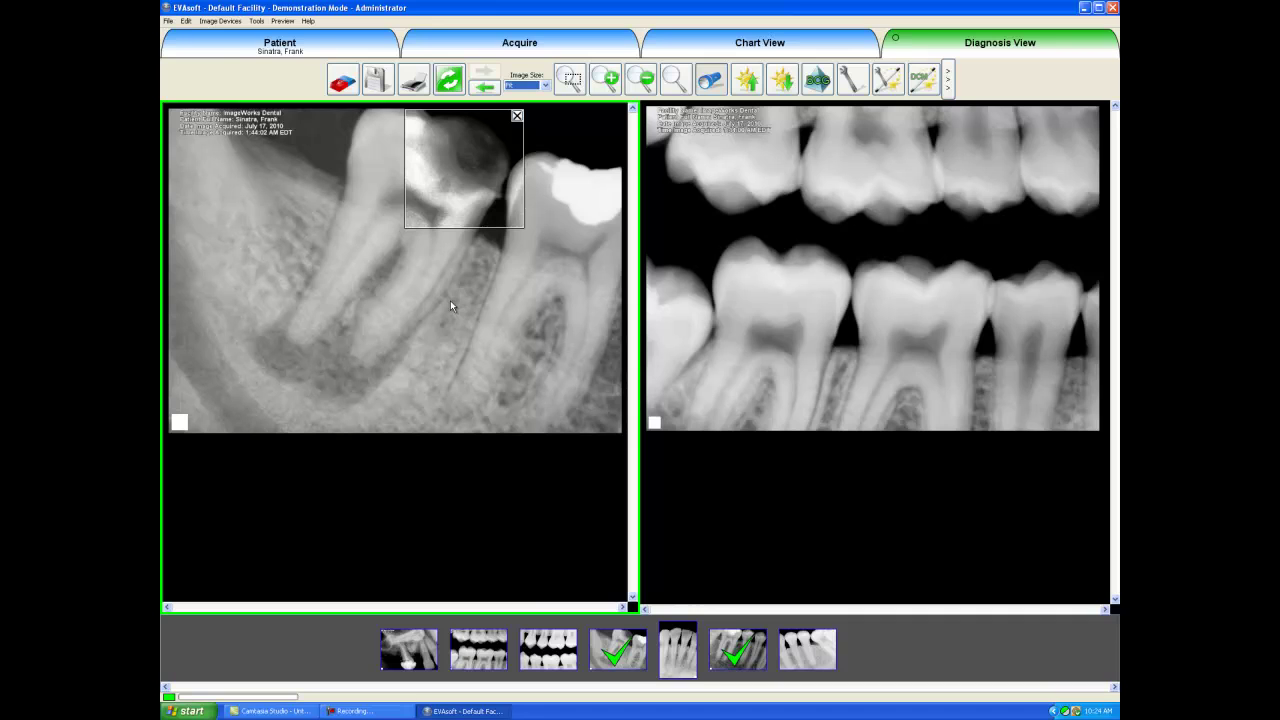
pyautogui.click(519, 117)
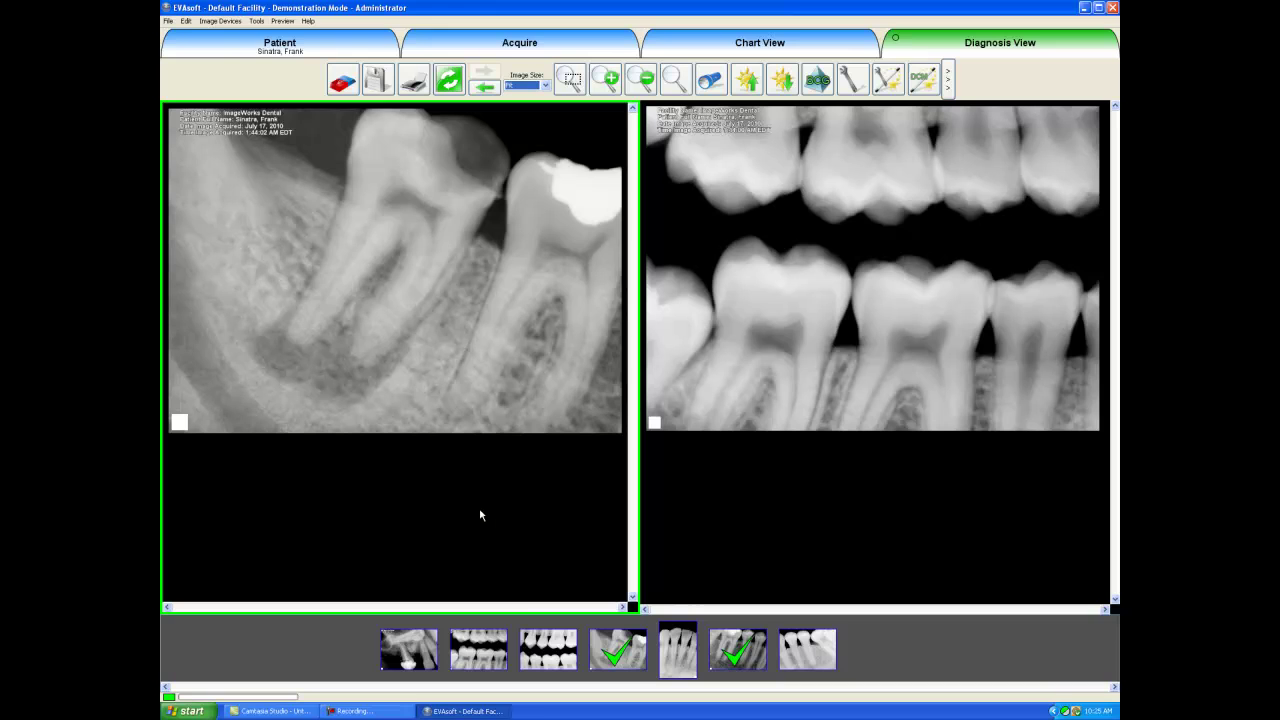
# Load the third-image bitewing into the left pane and inspect it with the Caries Spotlight, then close it
pyautogui.click(539, 645)
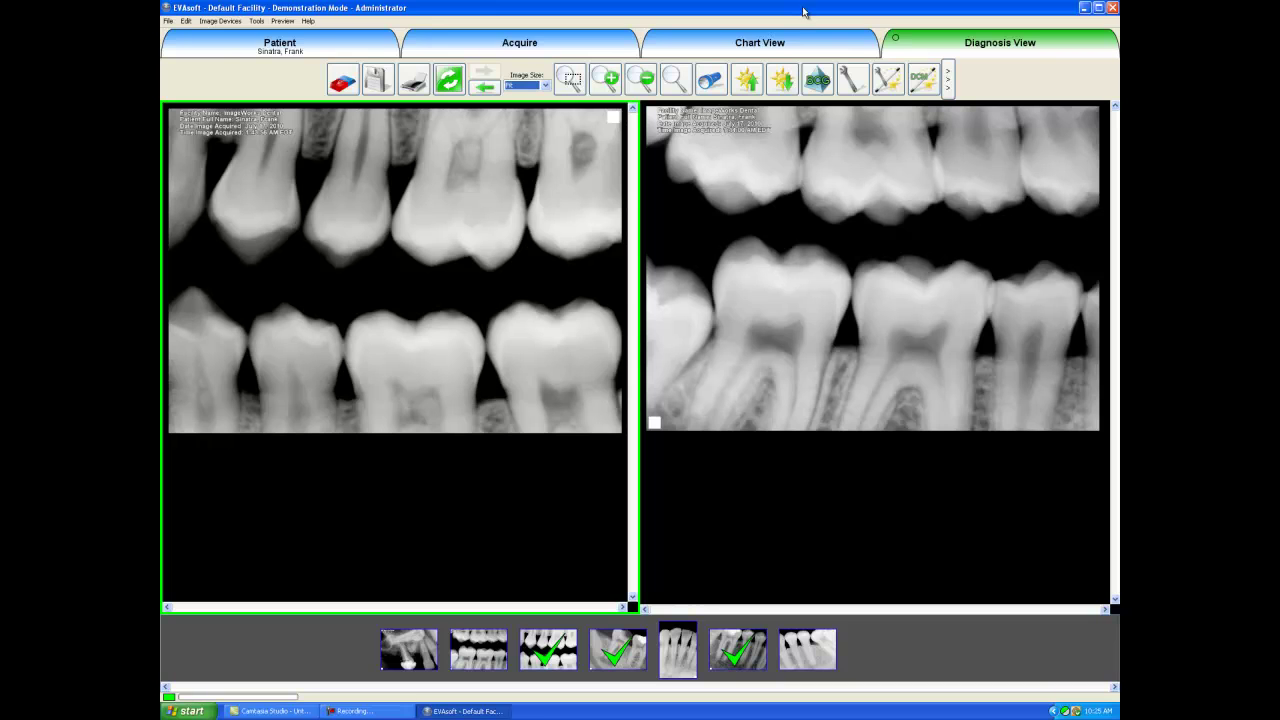
pyautogui.click(712, 82)
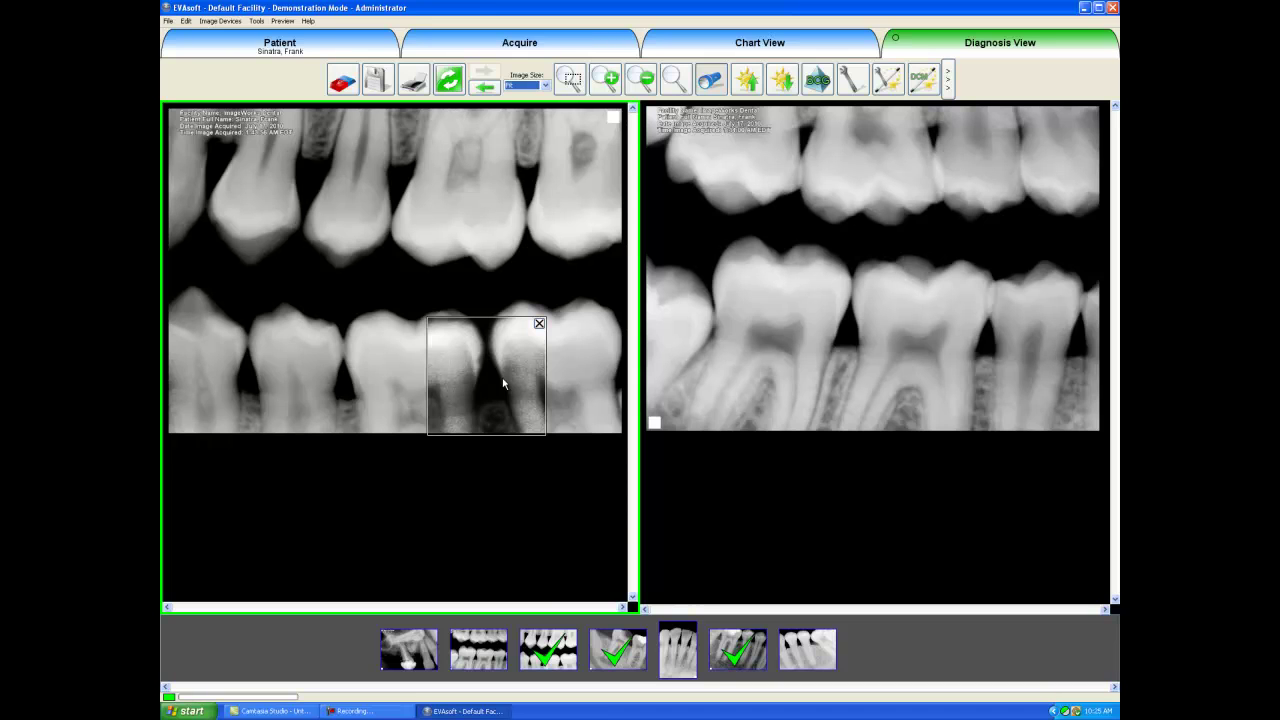
pyautogui.click(539, 324)
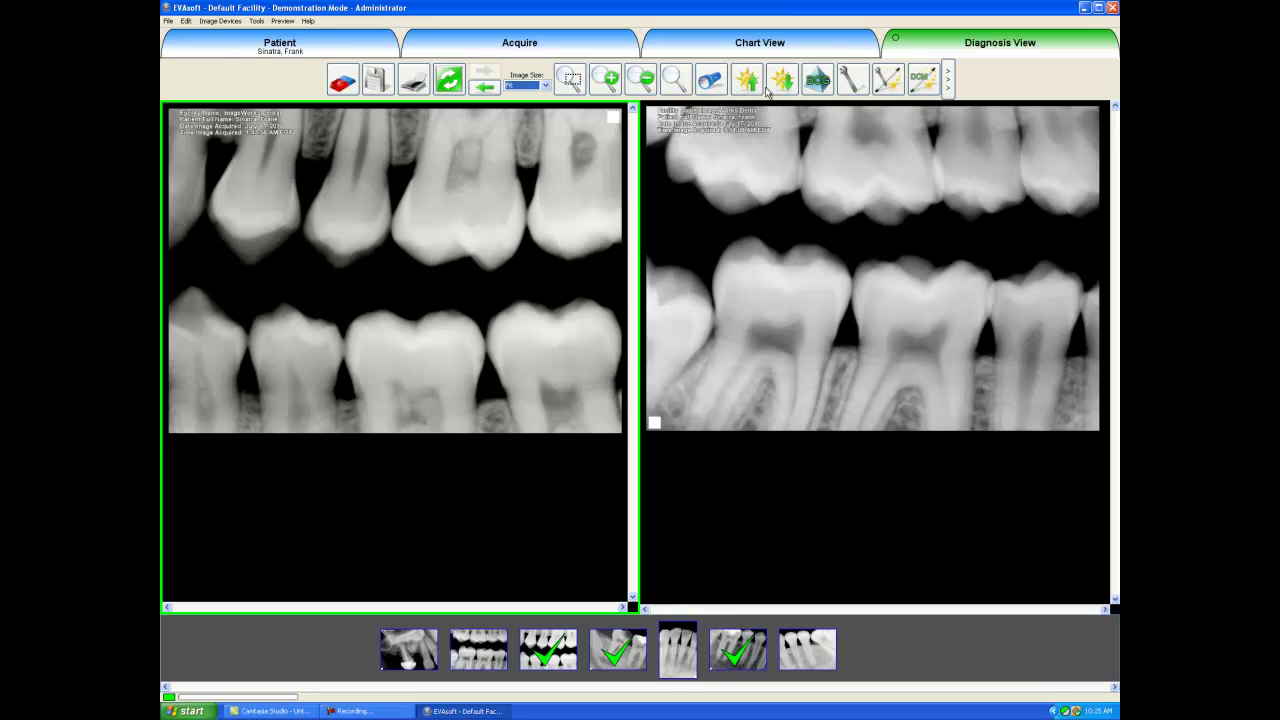
# Apply Sharpen from the All Tools palette to the left bitewing with radius 4.40
pyautogui.click(857, 86)
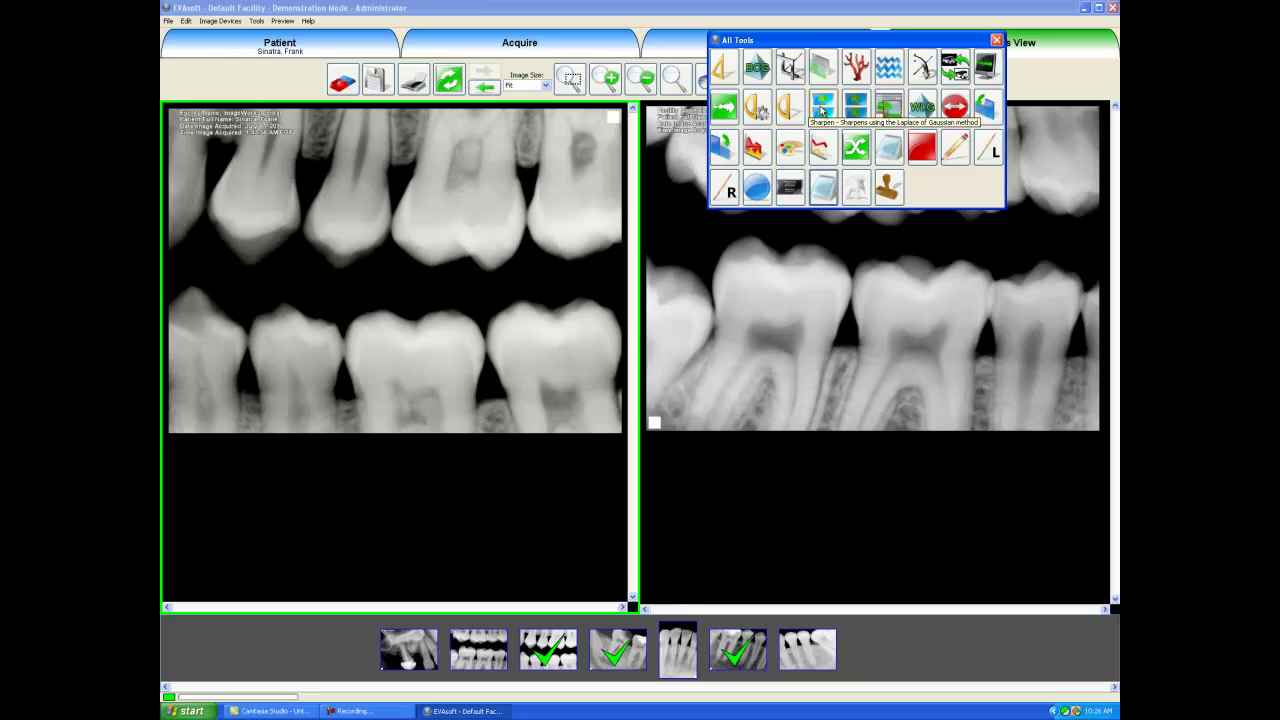
pyautogui.click(822, 110)
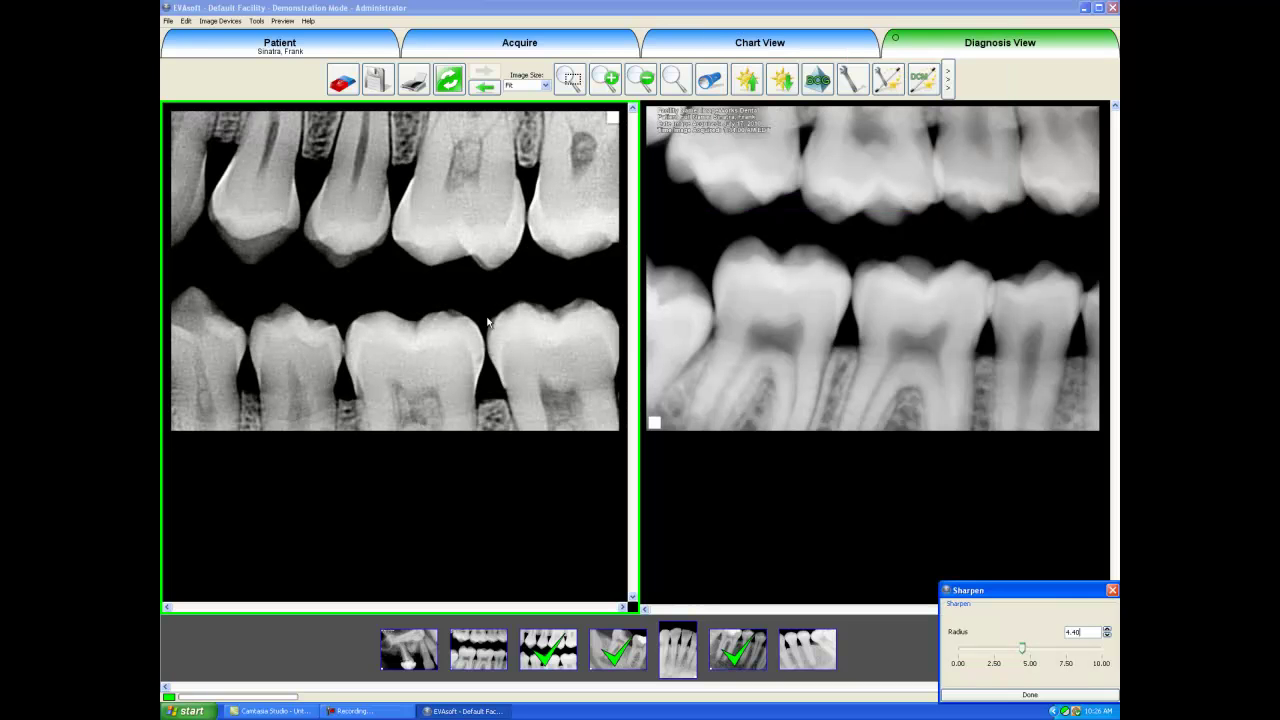
pyautogui.click(455, 340)
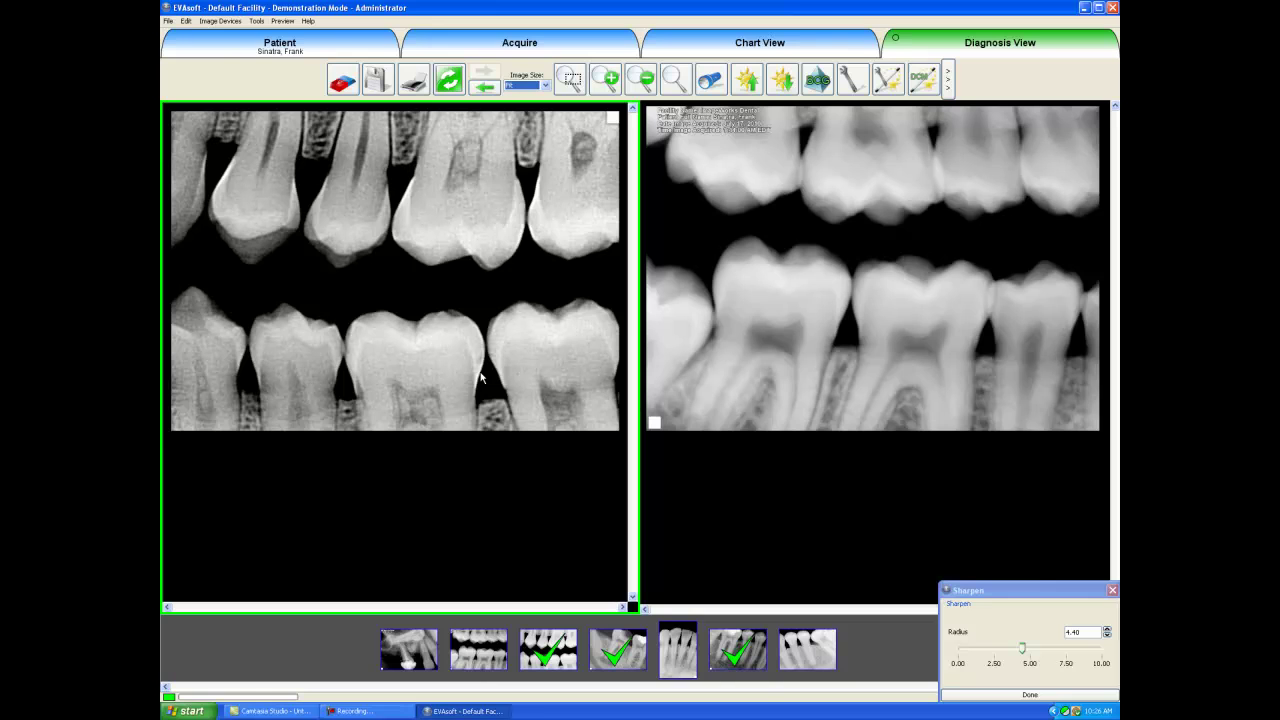
pyautogui.click(722, 86)
pyautogui.click(419, 238)
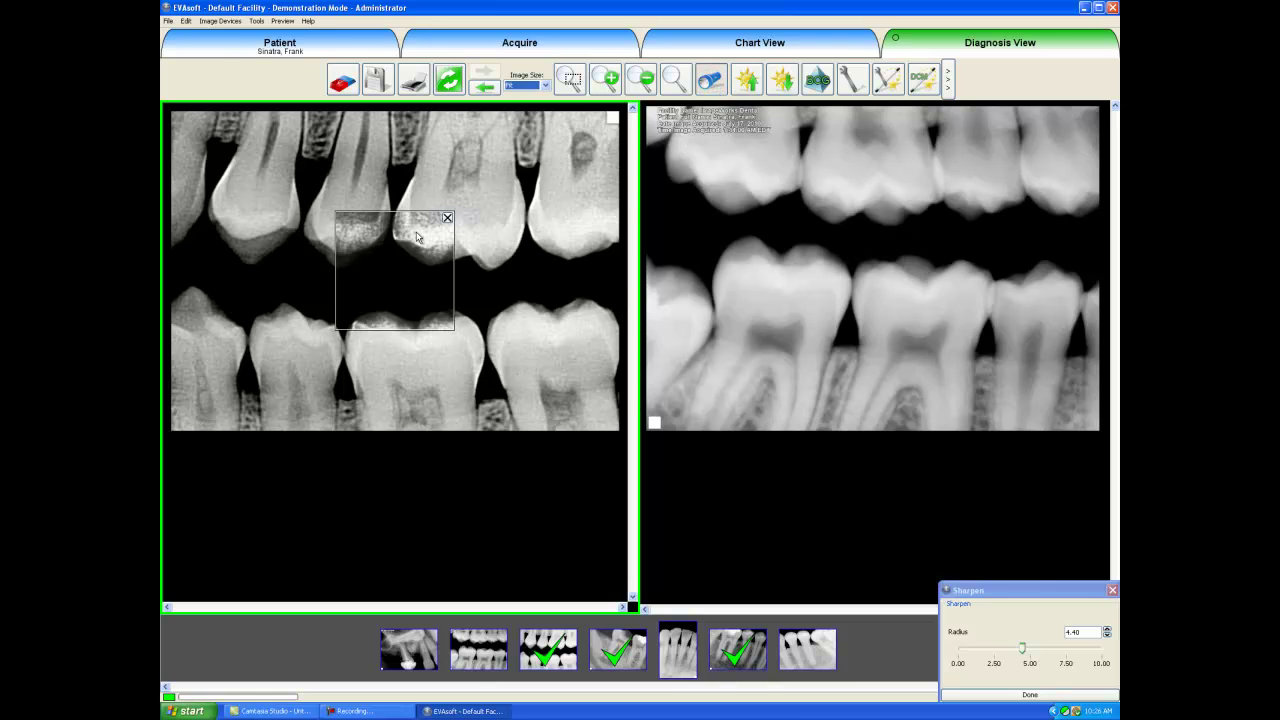
pyautogui.moveTo(419, 238); pyautogui.dragTo(442, 328)
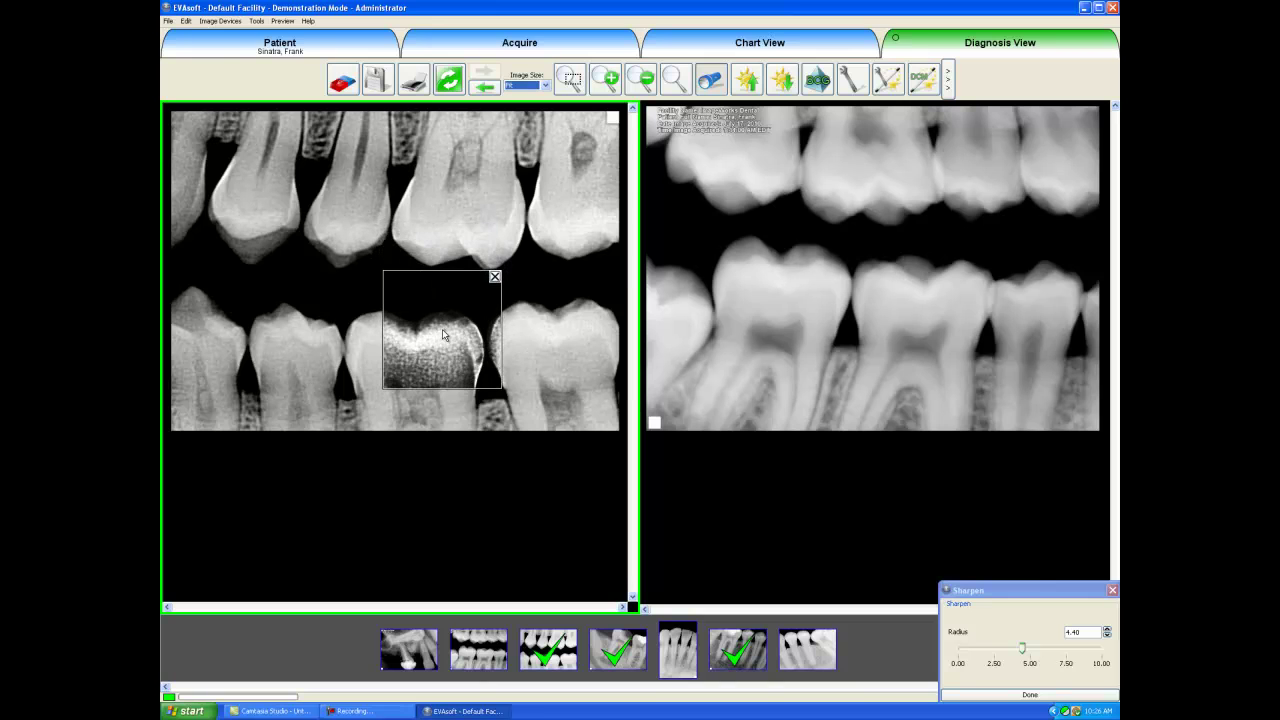
pyautogui.click(494, 277)
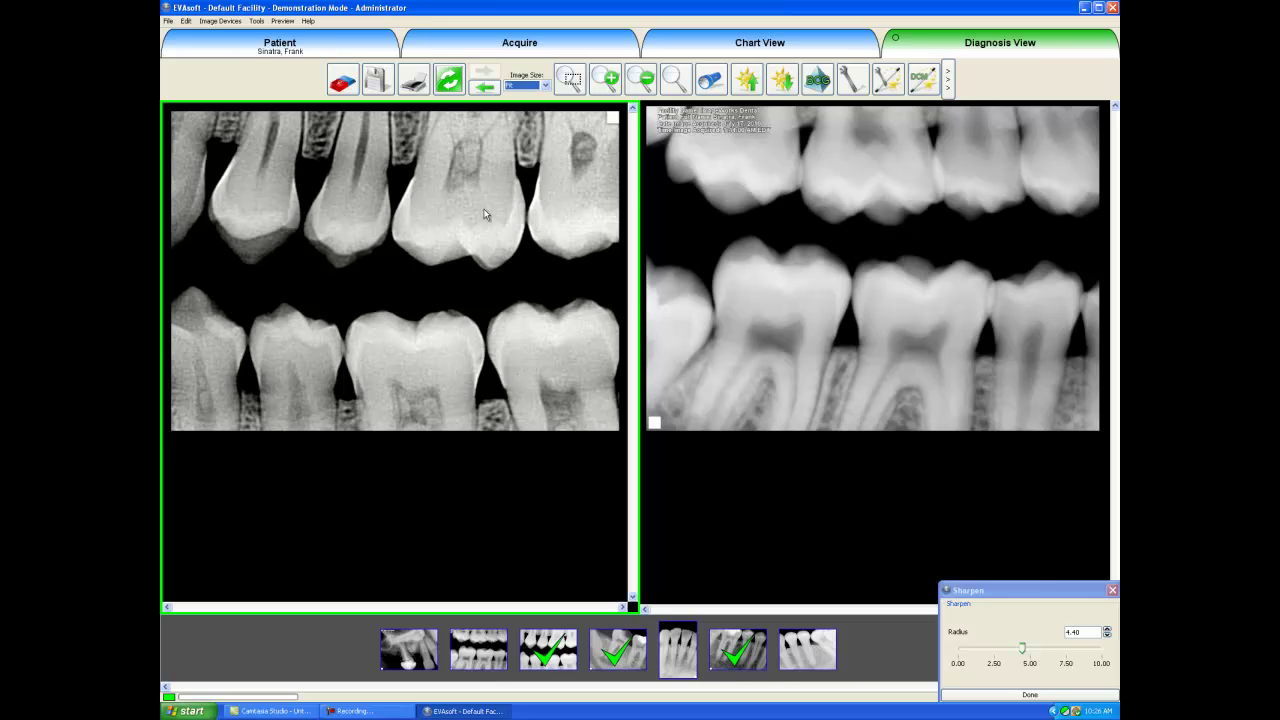
# Compare original versus modified, then undo the sharpening and brightness/contrast changes on the left bitewing
pyautogui.click(455, 88)
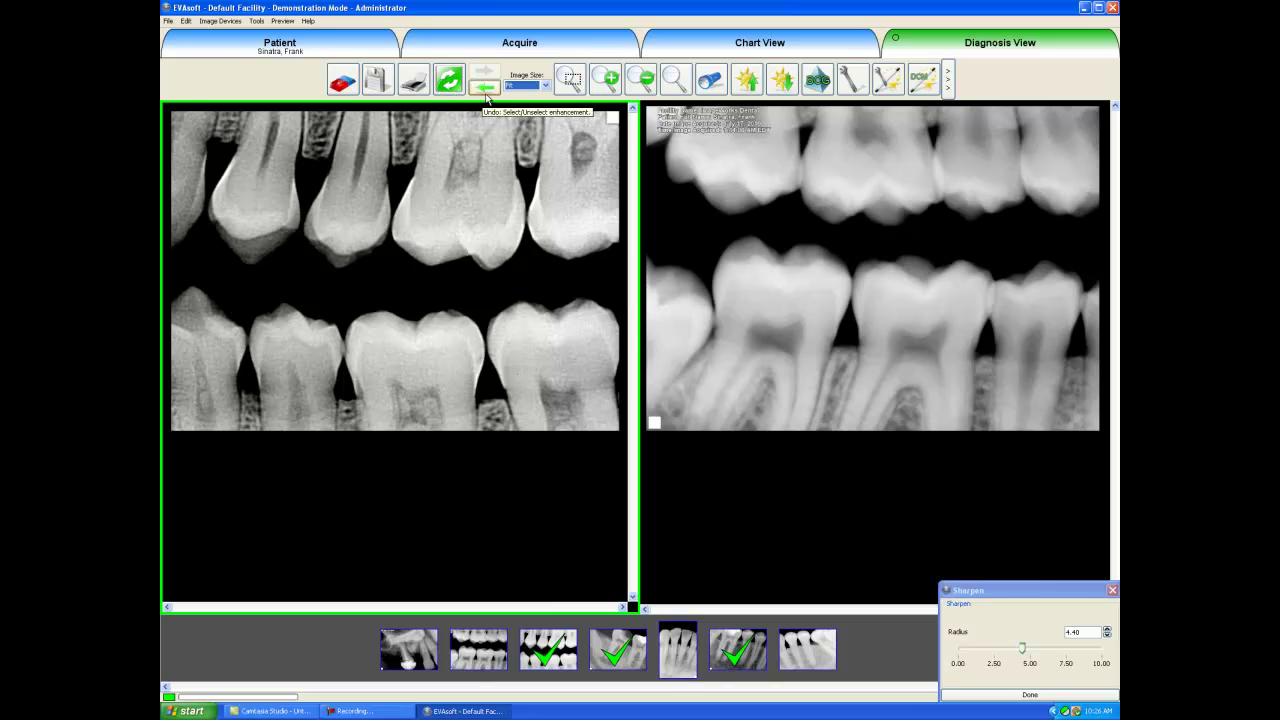
pyautogui.click(486, 95)
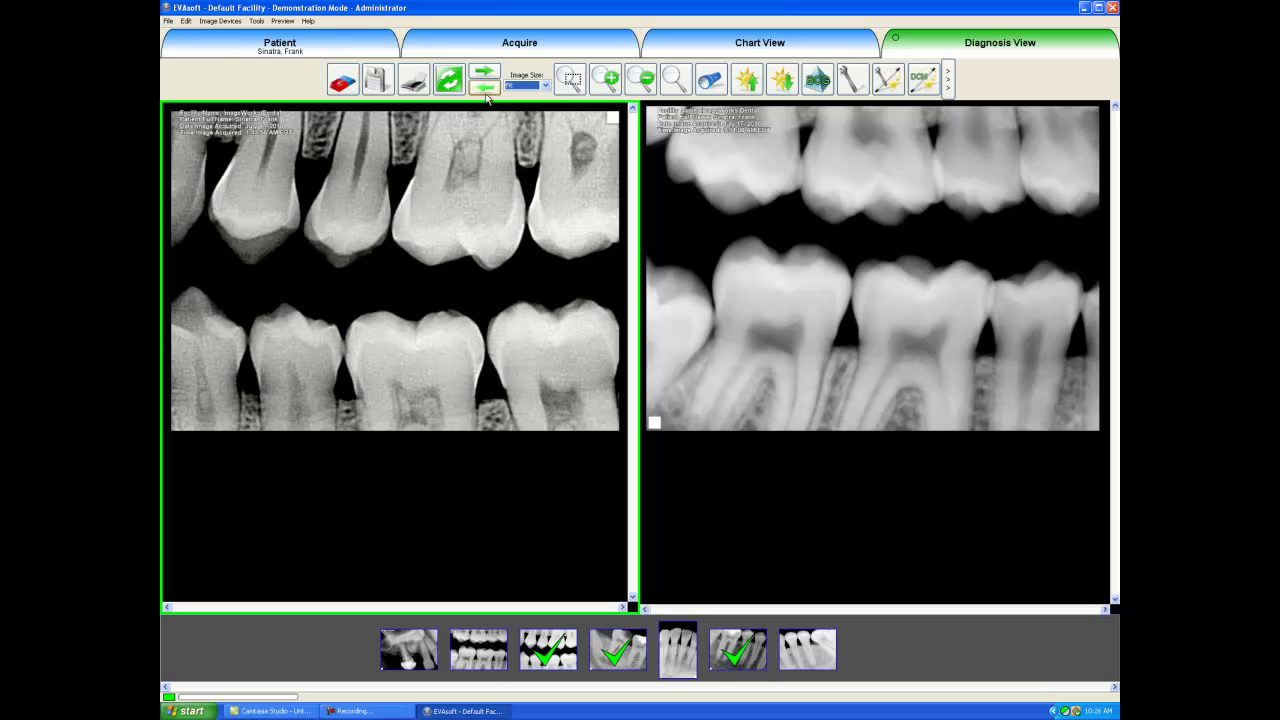
pyautogui.click(486, 95)
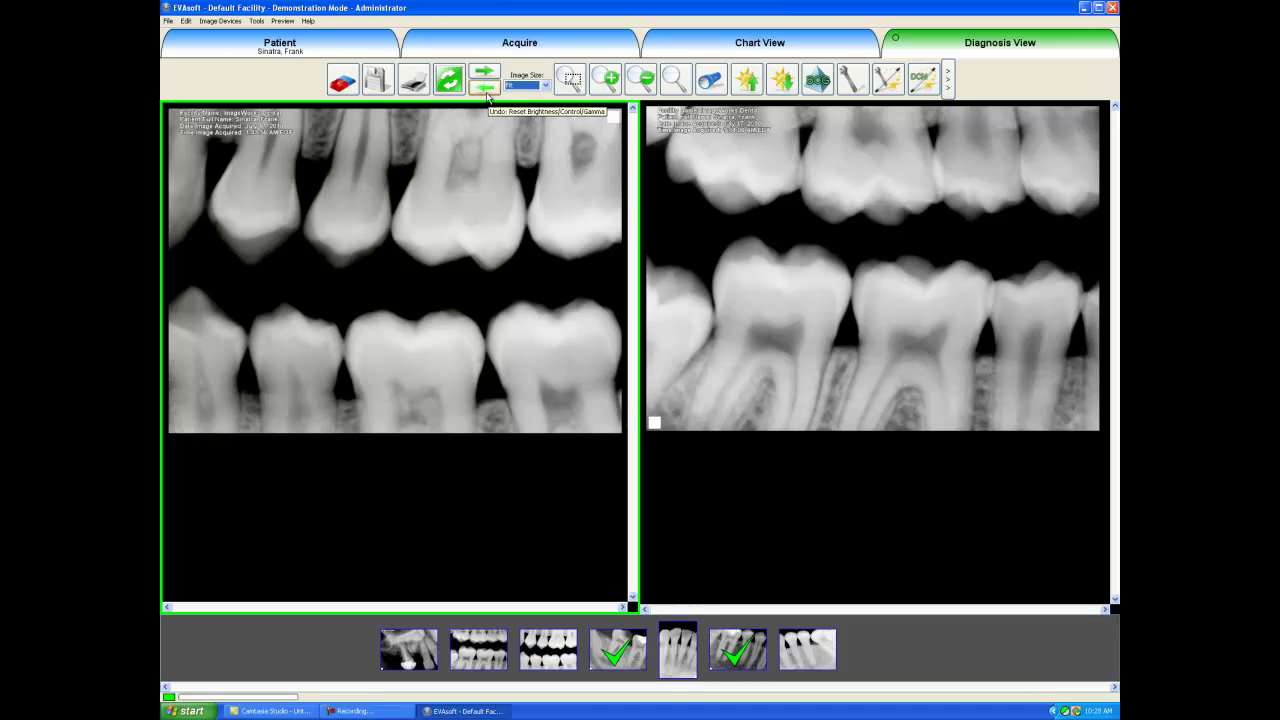
# Clear the left pane and load the second-thumbnail bitewing radiograph into it
pyautogui.click(352, 91)
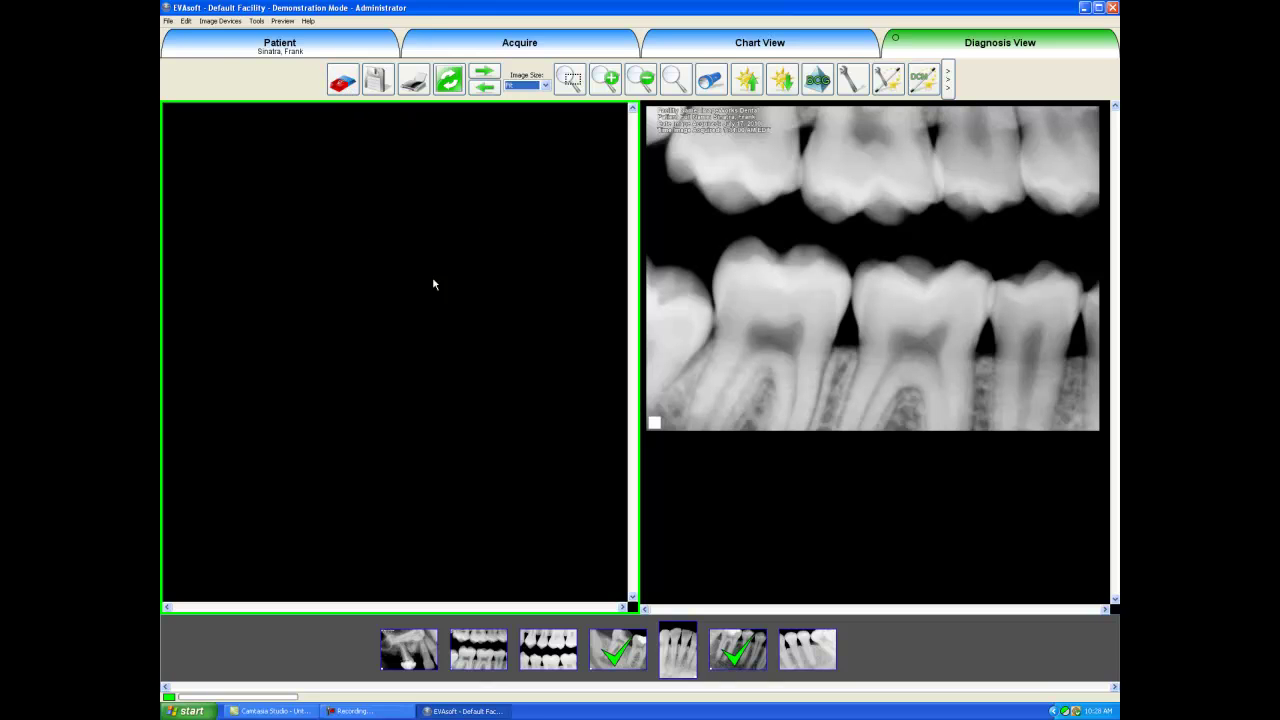
pyautogui.doubleClick(472, 650)
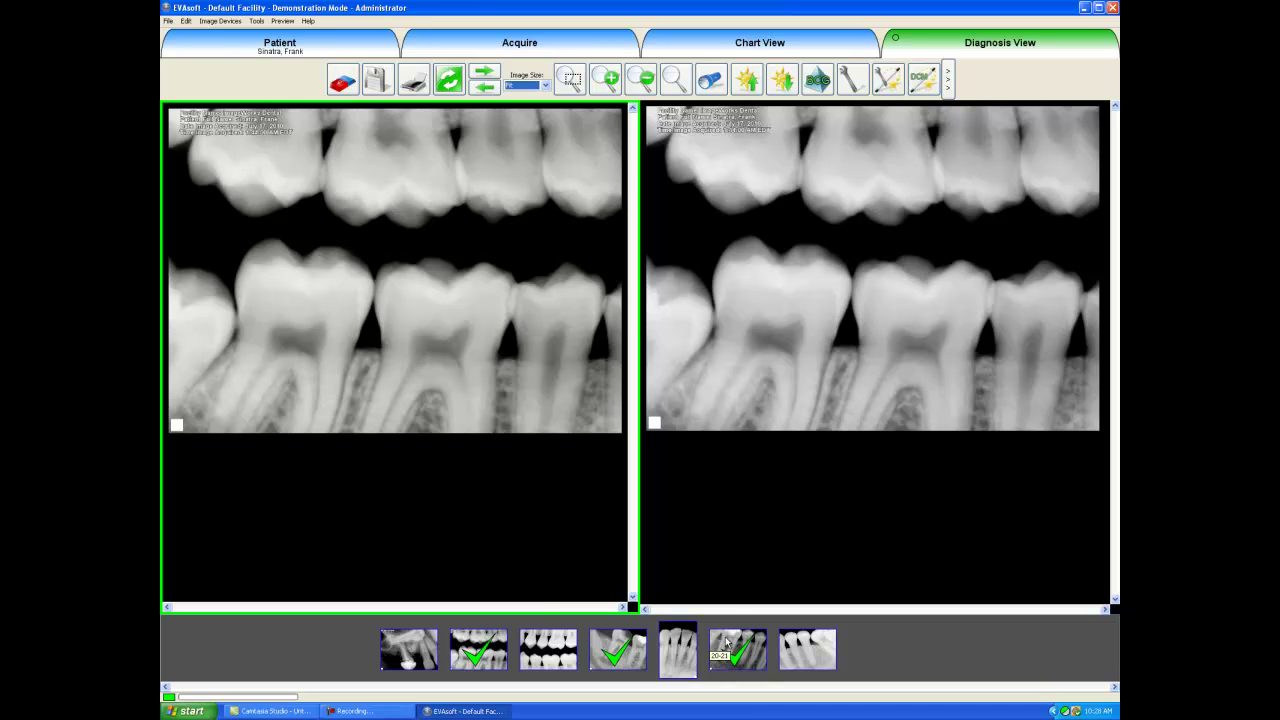
pyautogui.click(855, 90)
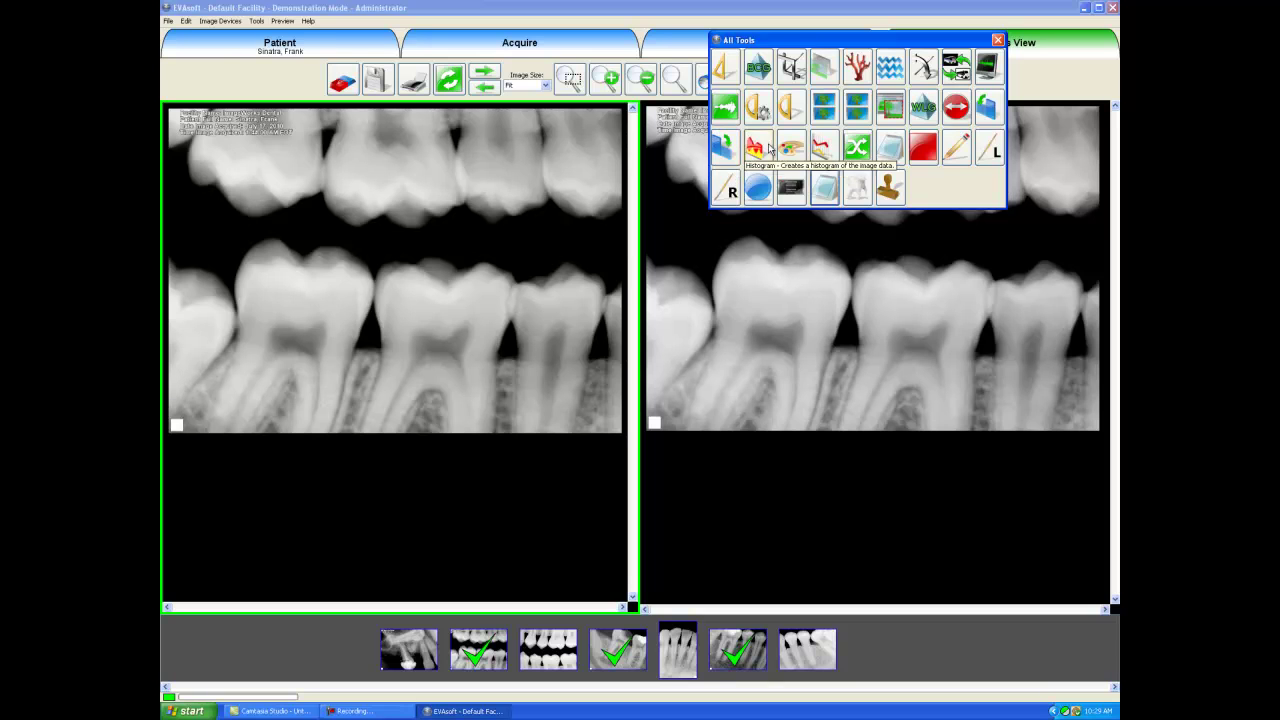
pyautogui.click(997, 40)
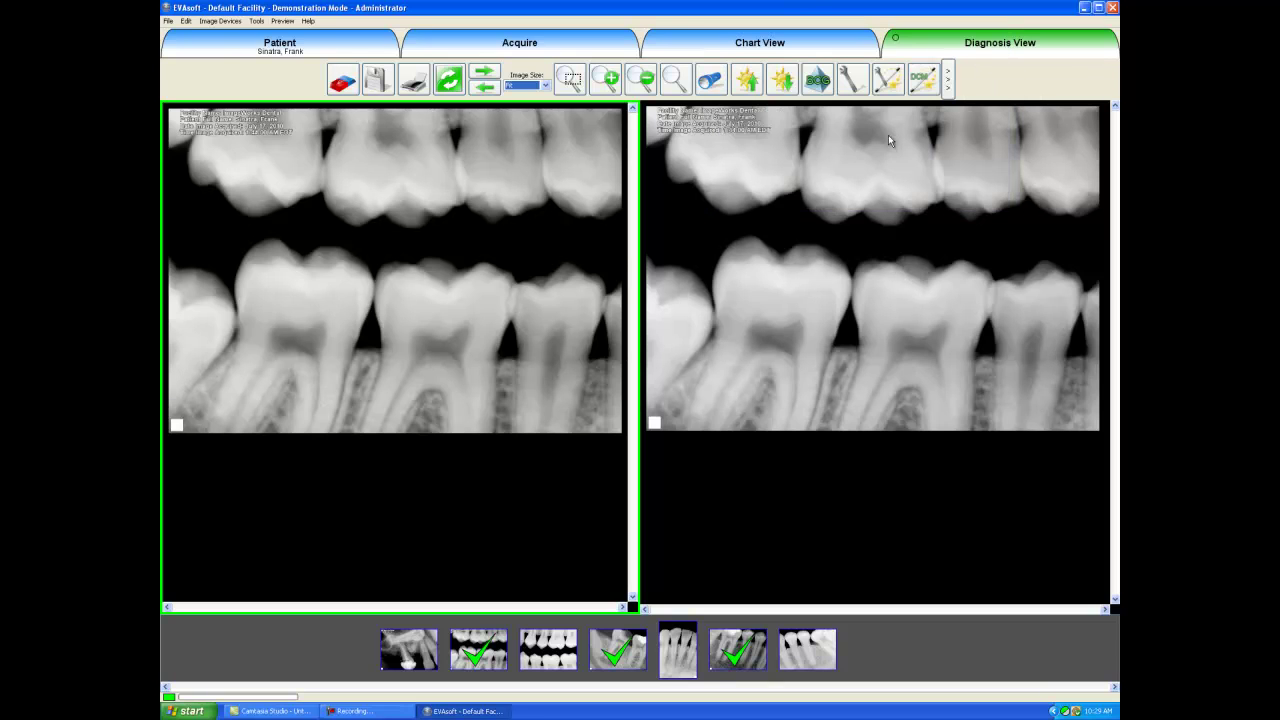